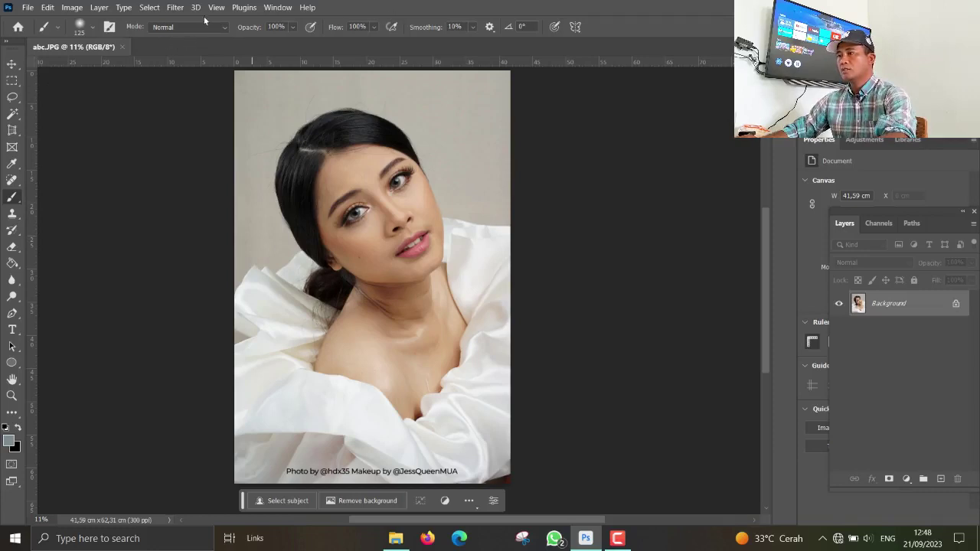
Step: Open the Camera Raw Filter and choose HDX CAM-RAW.xmp through Load Settings
left_click(175, 7)
mouse_move(245, 160)
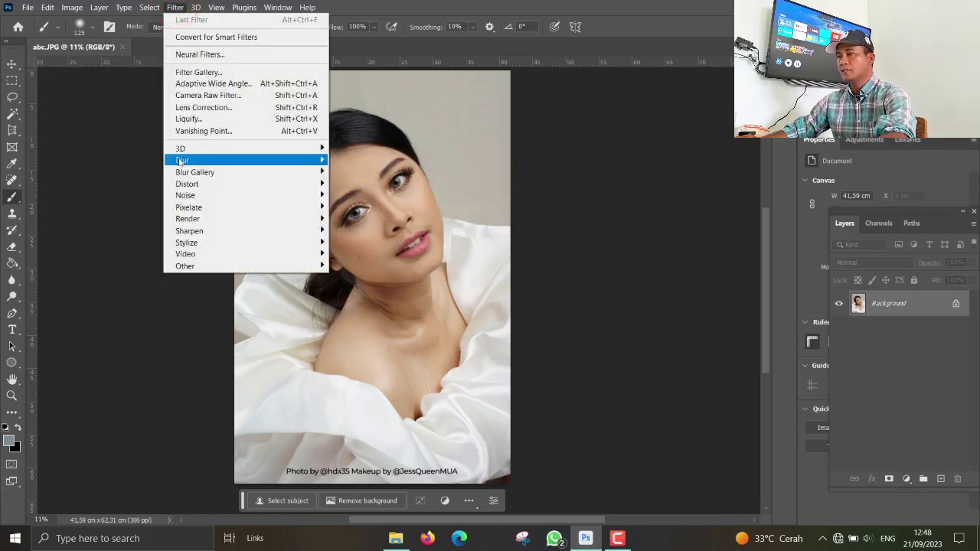
left_click(198, 96)
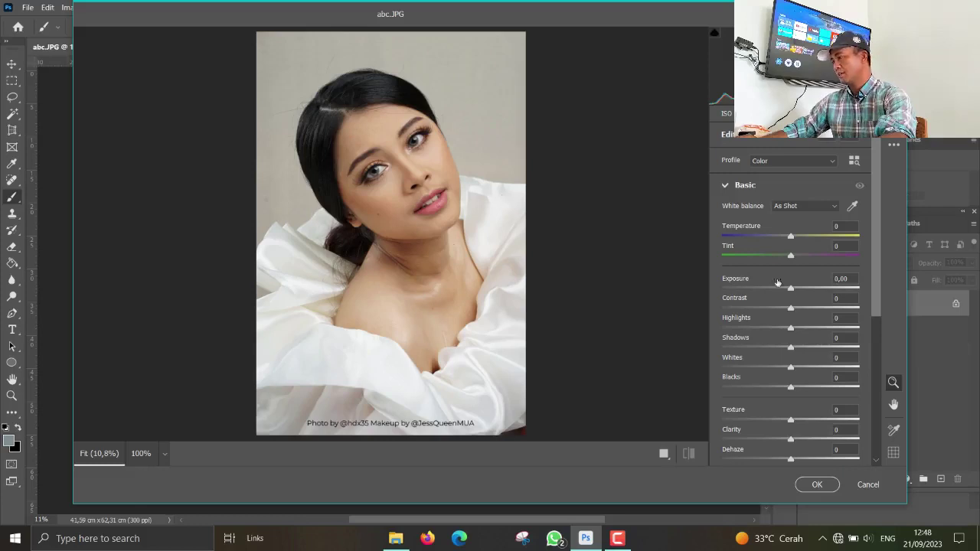
left_click(894, 147)
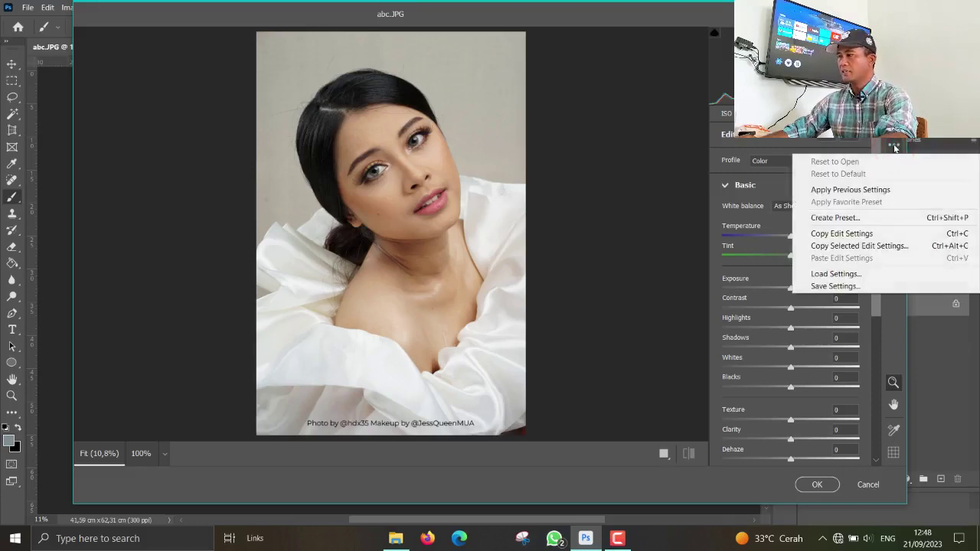
left_click(841, 275)
mouse_move(191, 268)
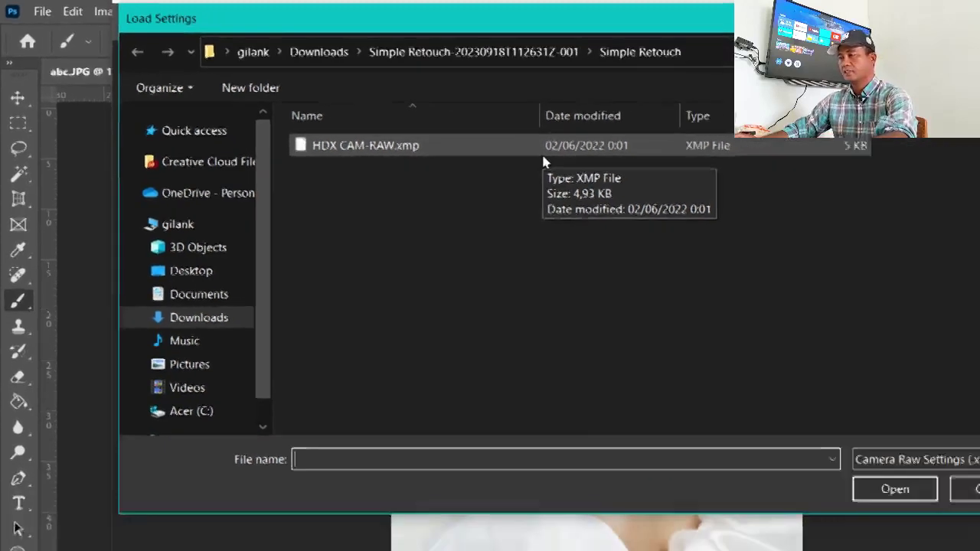
left_click(323, 139)
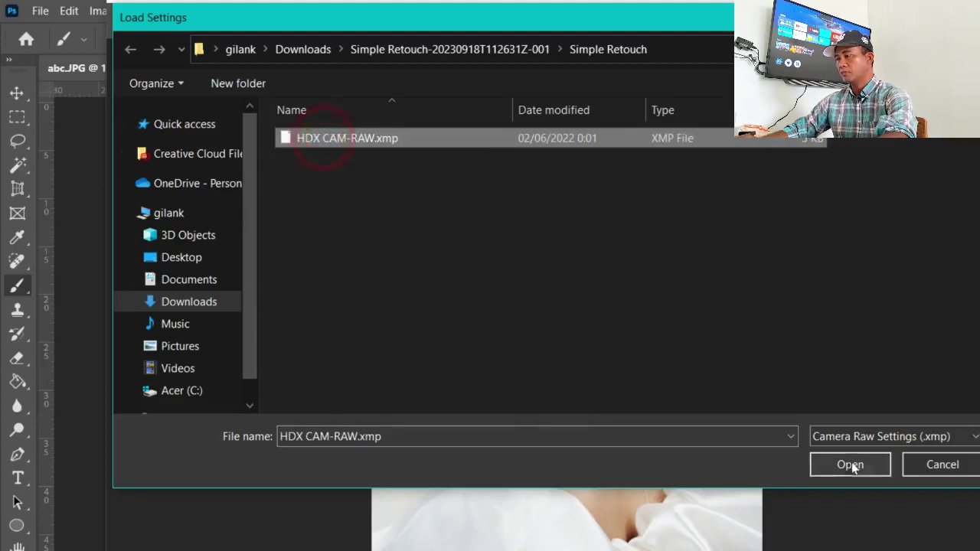
Step: Load the HDX CAM-RAW.xmp settings and apply them to abc.JPG
left_click(849, 464)
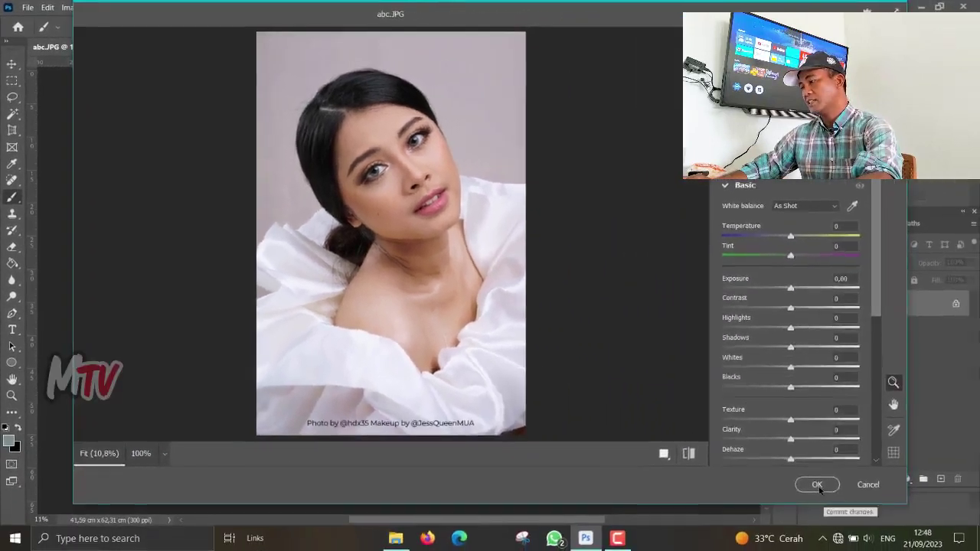
left_click(816, 486)
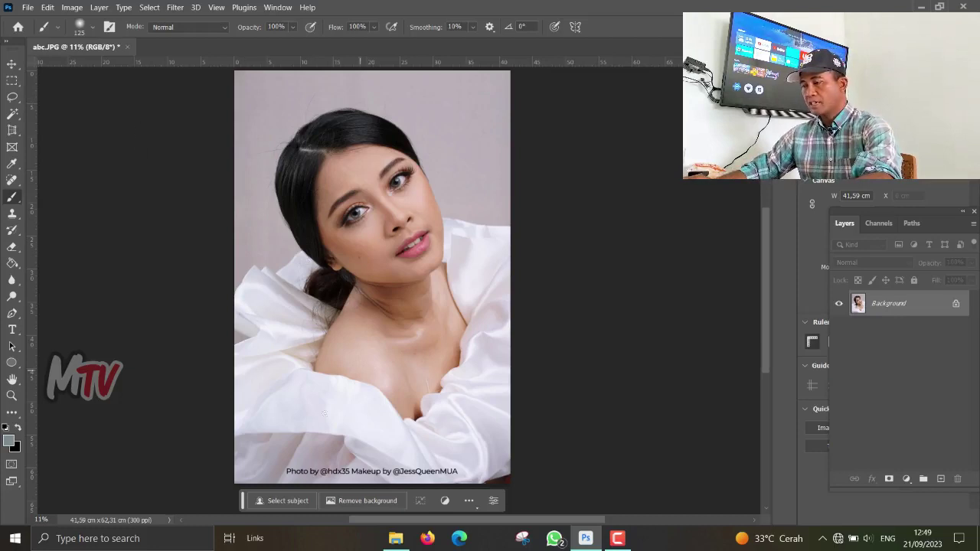
Step: Open HDX SIMPLE RETOUCH.atn from Downloads > Simple Retouch, viewed as large icons
left_click(398, 537)
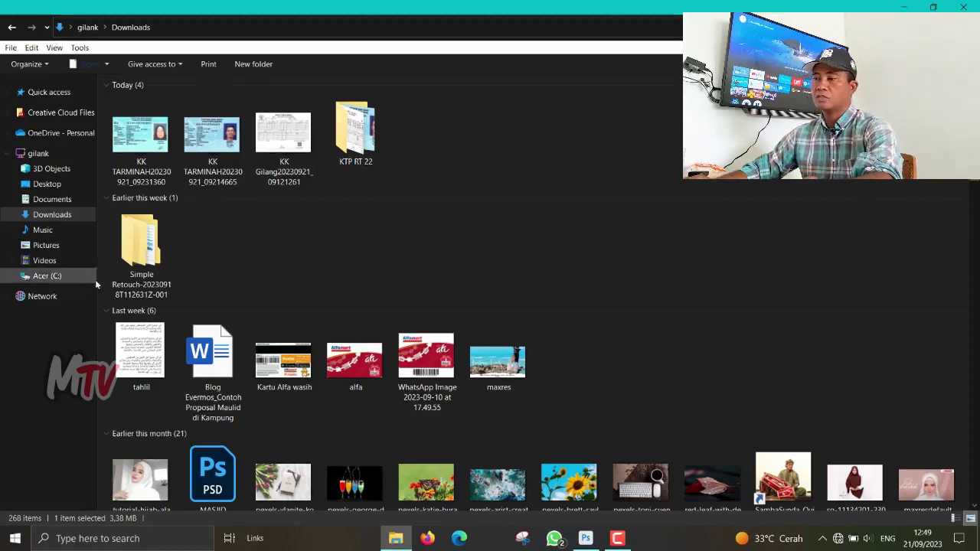
double_click(142, 239)
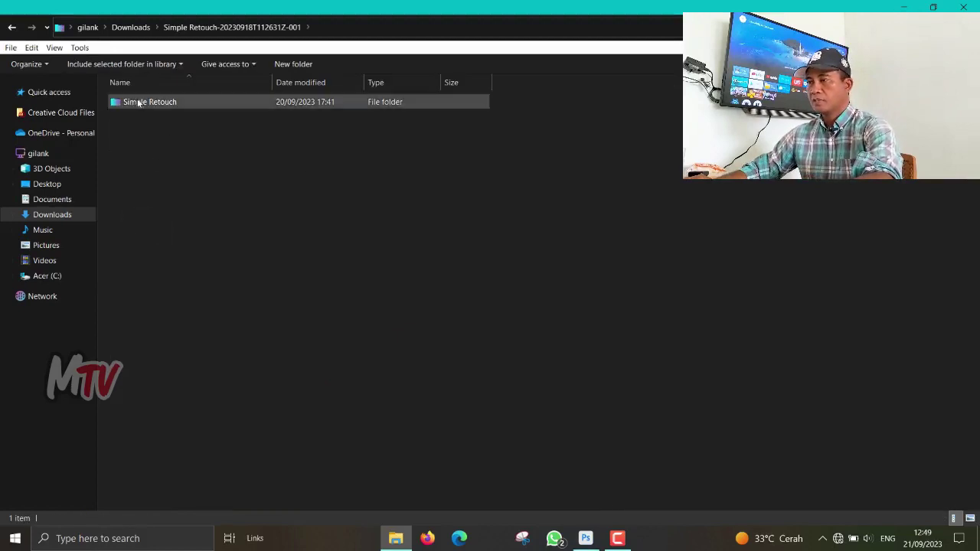
double_click(138, 101)
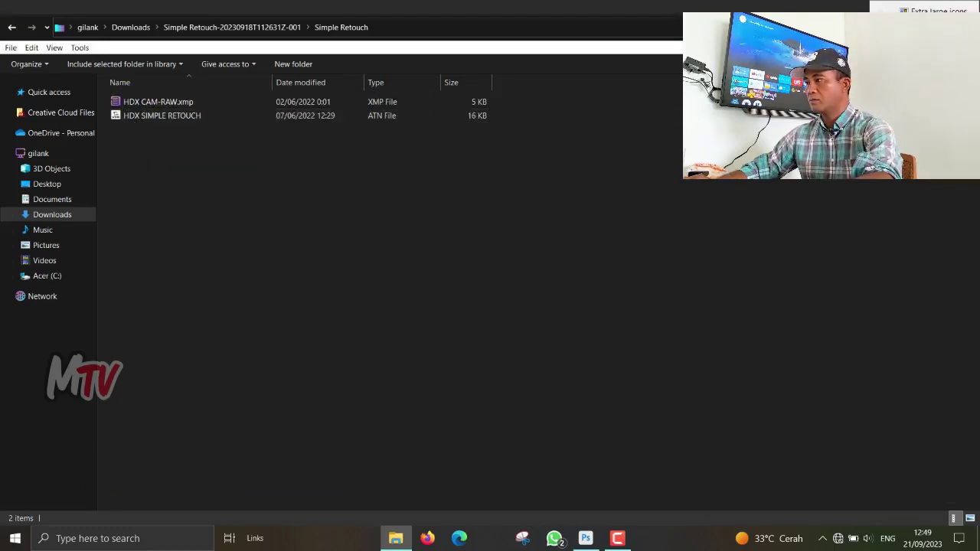
left_click(933, 8)
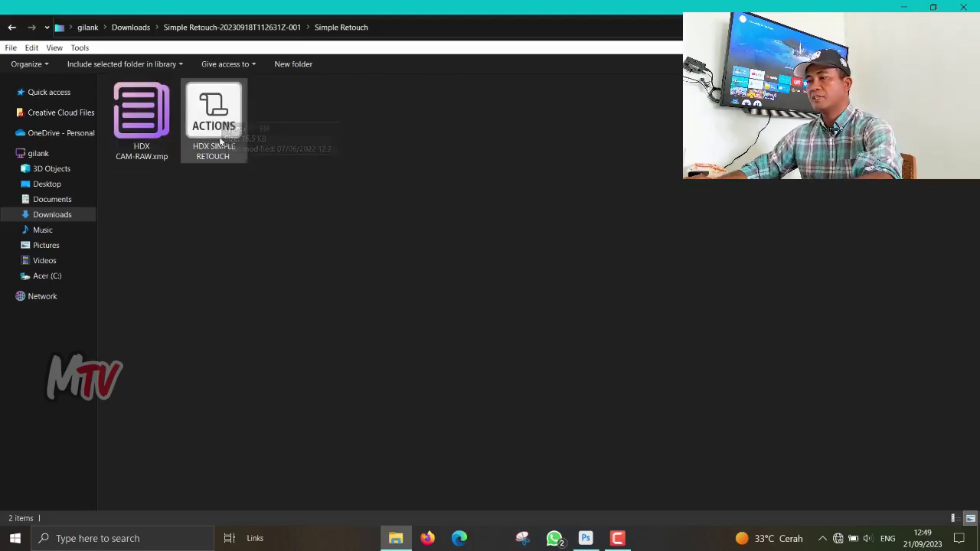
mouse_move(214, 114)
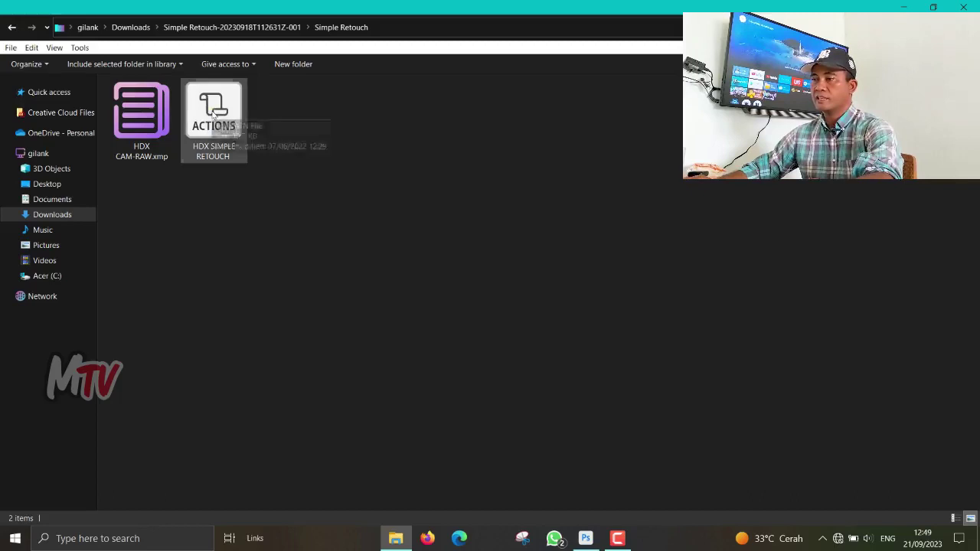
left_click(215, 114)
double_click(214, 113)
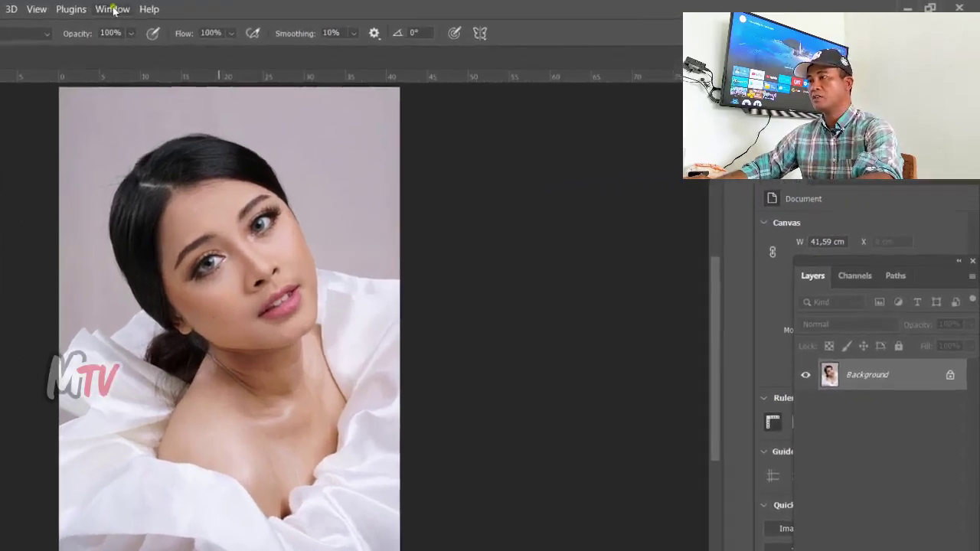
Step: Show the Actions panel, expand HDX SIMPLE RETOUCH and select 01 PEMBERSIH JERAWAT
left_click(112, 9)
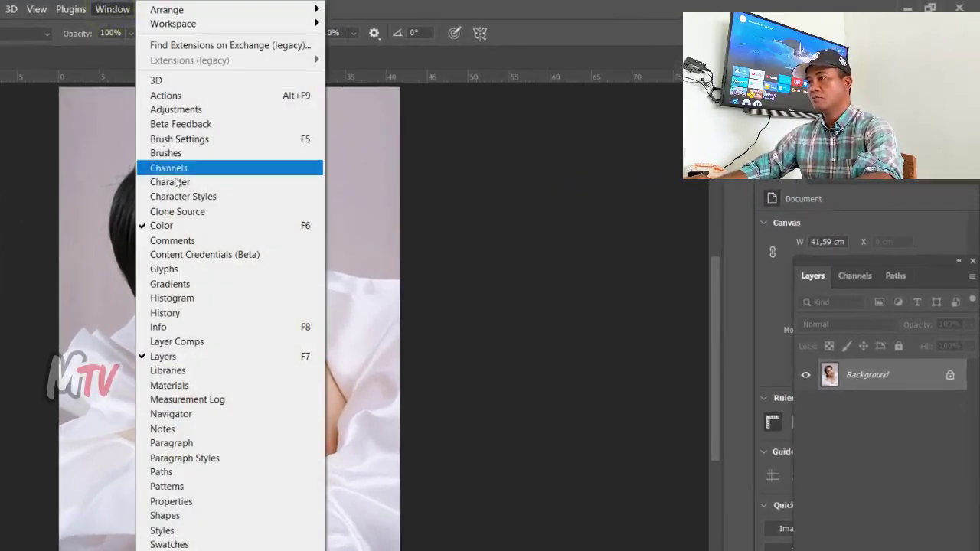
left_click(166, 97)
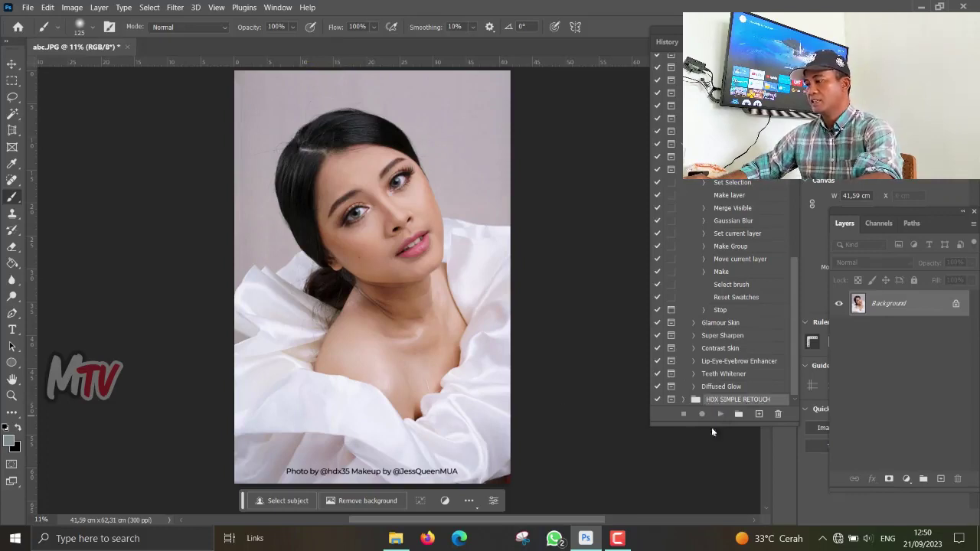
left_click(681, 400)
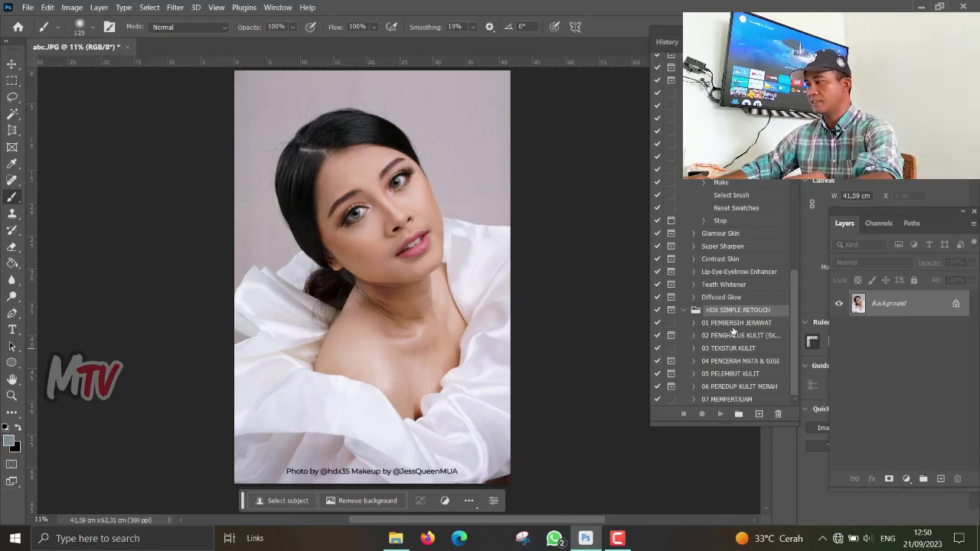
left_click_drag(731, 327, 731, 327)
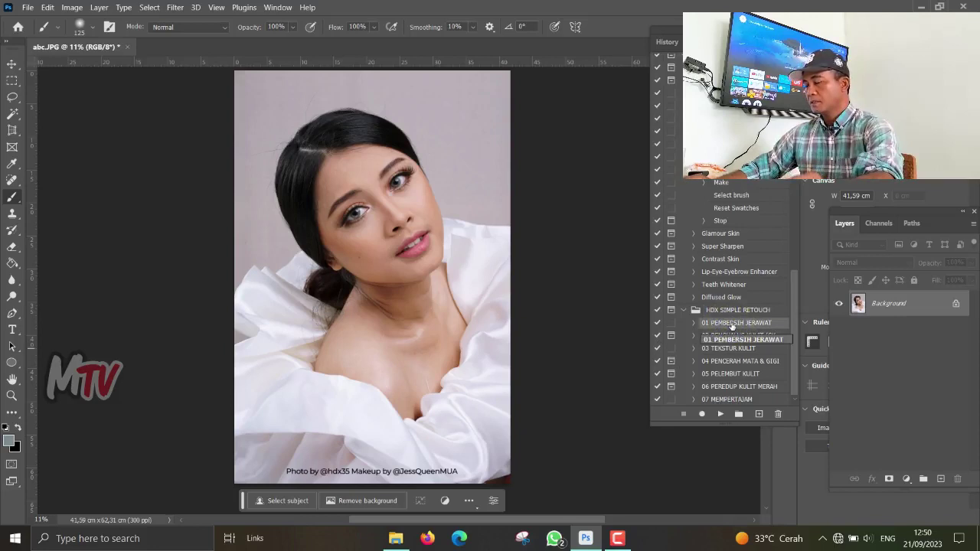
left_click_drag(736, 323, 719, 423)
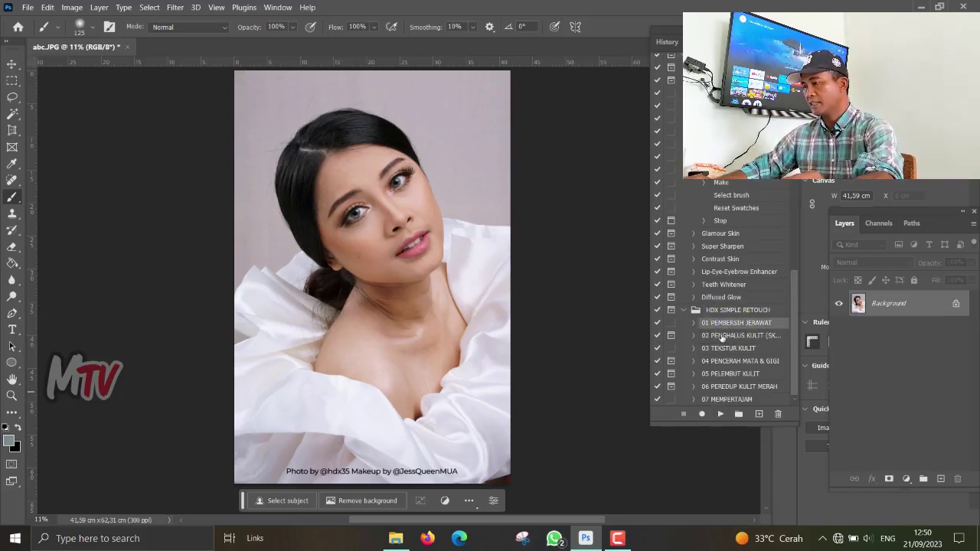
left_click_drag(723, 330, 721, 418)
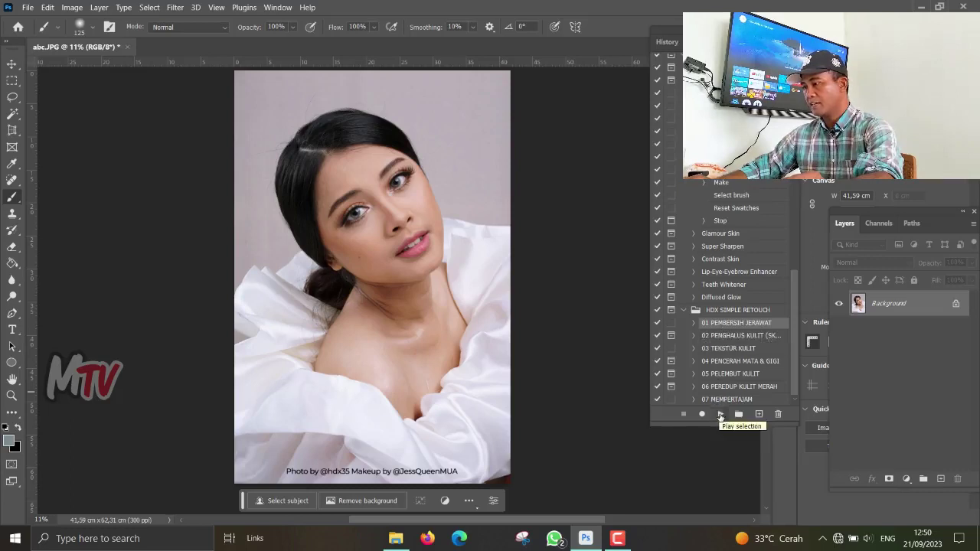
Step: Play 01 PEMBERSIH JERAWAT and select Layer 1's black mask for painting
left_click(720, 414)
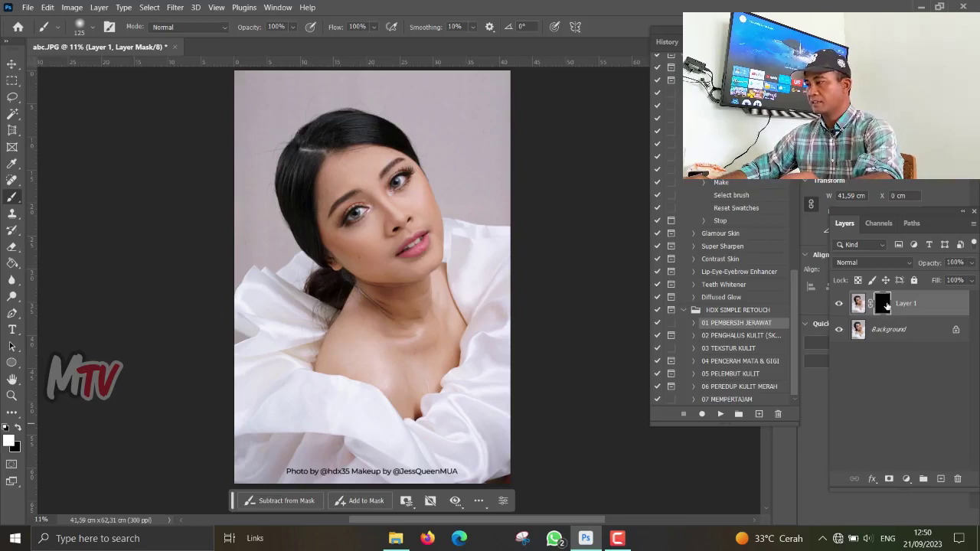
left_click(884, 305)
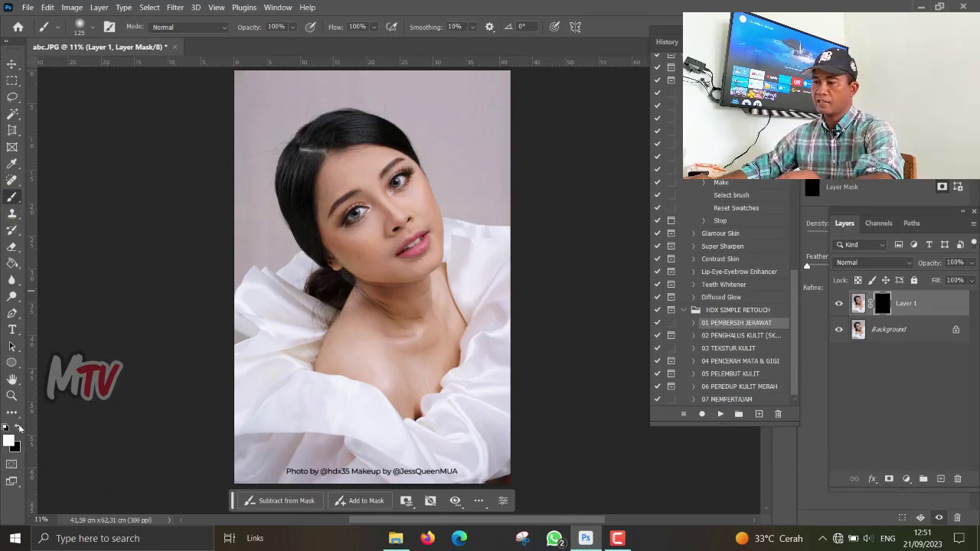
left_click(17, 427)
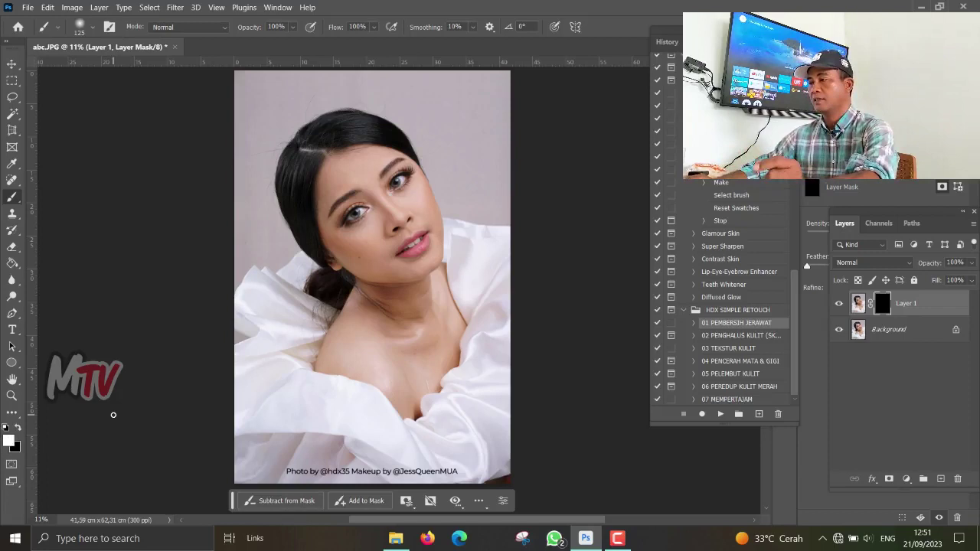
Step: Paint the blemish fix over the lip, chin, nose, left cheek and under the eye
scroll(387, 337, "up", 2)
scroll(379, 336, "up", 2)
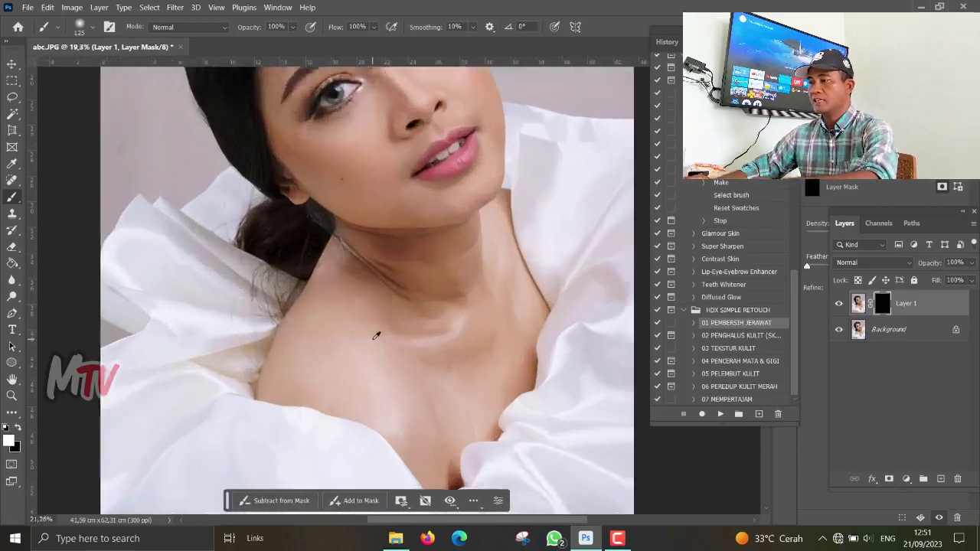
scroll(376, 335, "up", 2)
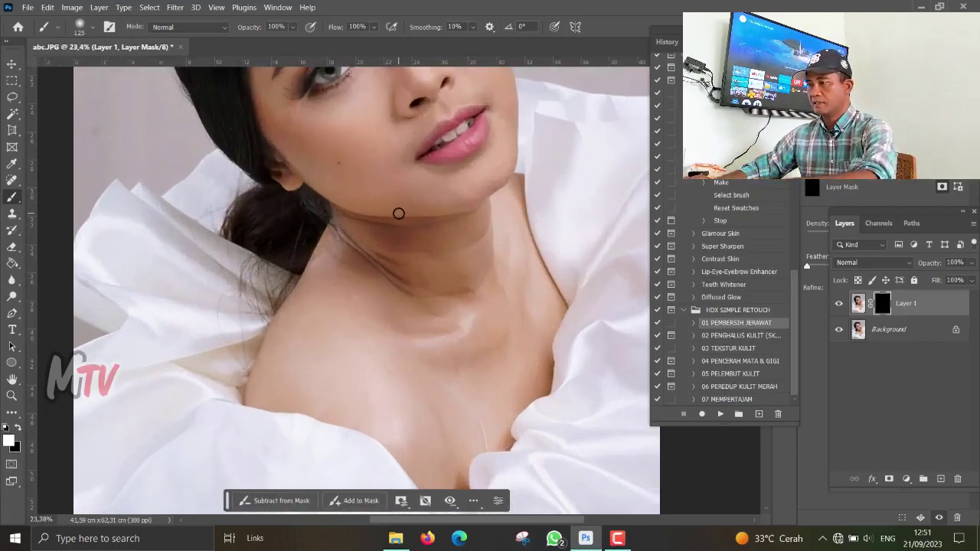
scroll(396, 212, "up", 3)
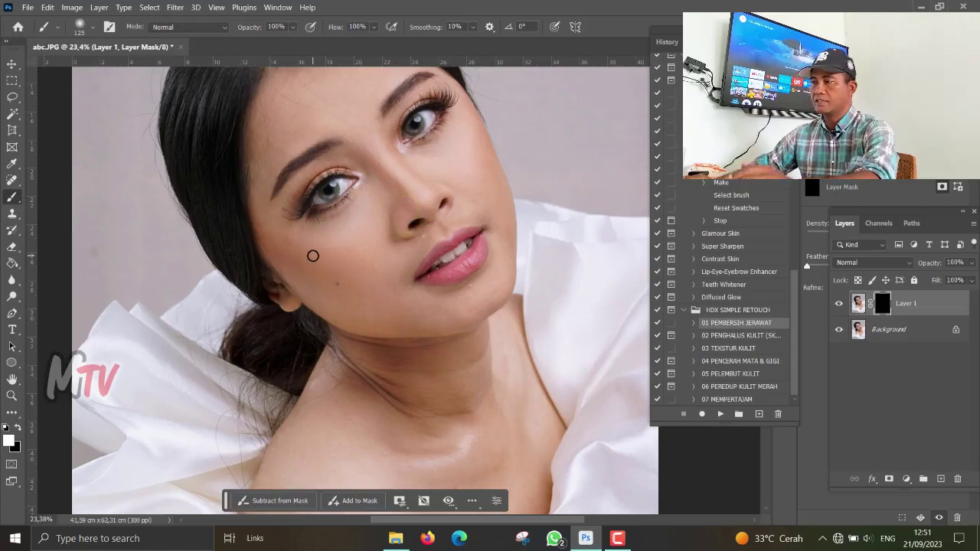
left_click(421, 238)
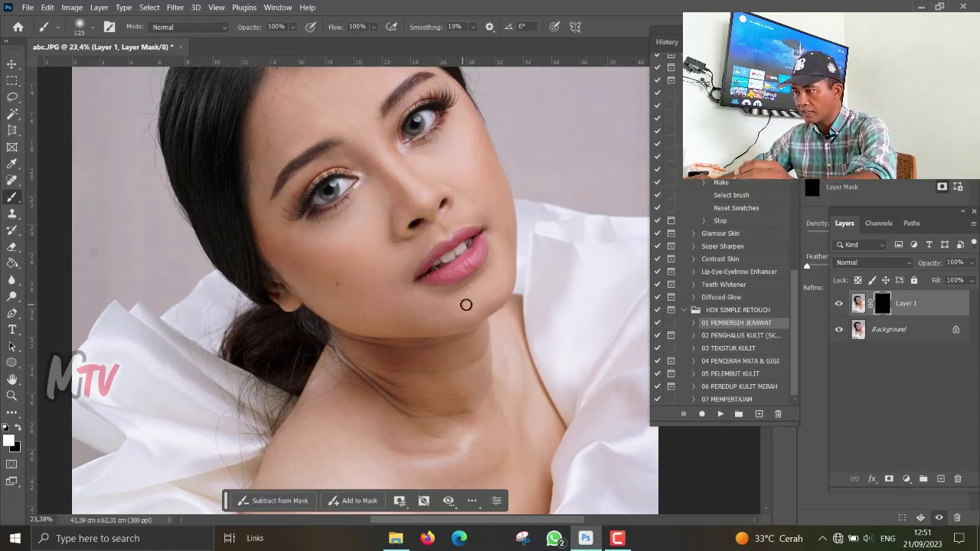
mouse_move(472, 287)
left_mouse_down()
mouse_move(470, 311)
mouse_move(481, 288)
mouse_move(500, 280)
mouse_move(457, 315)
mouse_move(413, 324)
mouse_move(349, 300)
left_mouse_up()
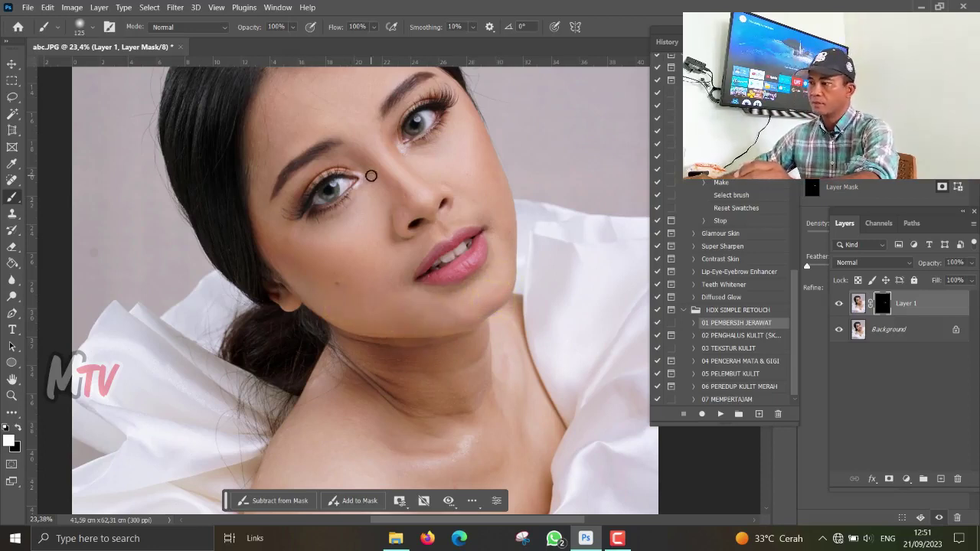
mouse_move(406, 201)
left_mouse_down()
mouse_move(398, 179)
mouse_move(402, 214)
mouse_move(449, 191)
mouse_move(384, 157)
mouse_move(366, 134)
left_mouse_up()
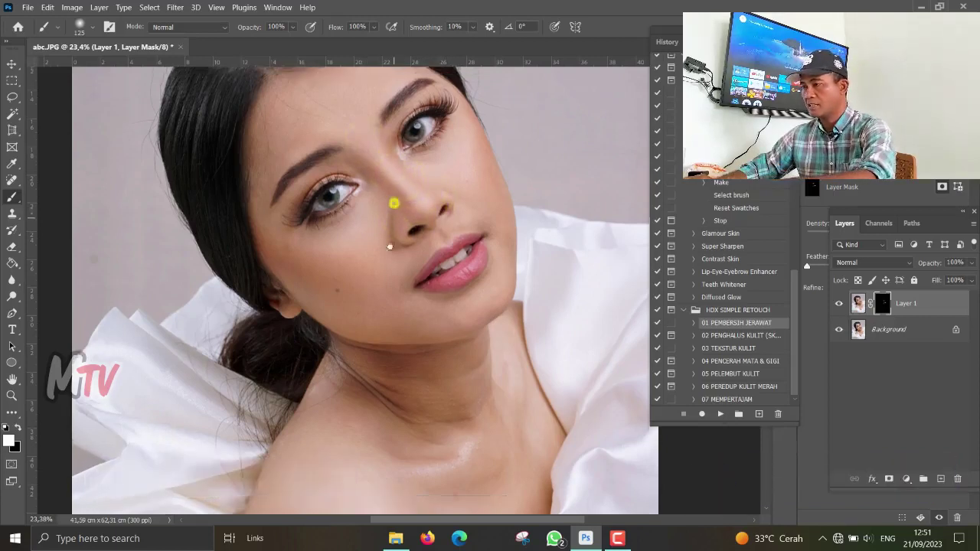
left_click_drag(394, 203, 389, 268)
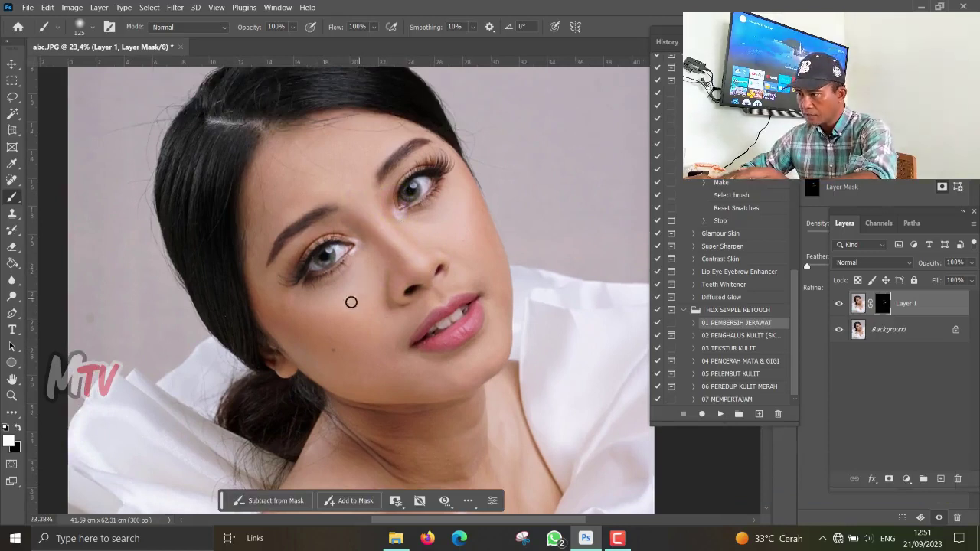
mouse_move(351, 301)
left_mouse_down()
mouse_move(299, 320)
mouse_move(332, 352)
mouse_move(330, 341)
mouse_move(286, 324)
mouse_move(252, 273)
mouse_move(256, 247)
left_mouse_up()
mouse_move(462, 232)
left_mouse_down()
mouse_move(411, 232)
mouse_move(398, 221)
left_mouse_up()
mouse_move(492, 352)
left_mouse_down()
mouse_move(498, 365)
mouse_move(383, 388)
left_mouse_up()
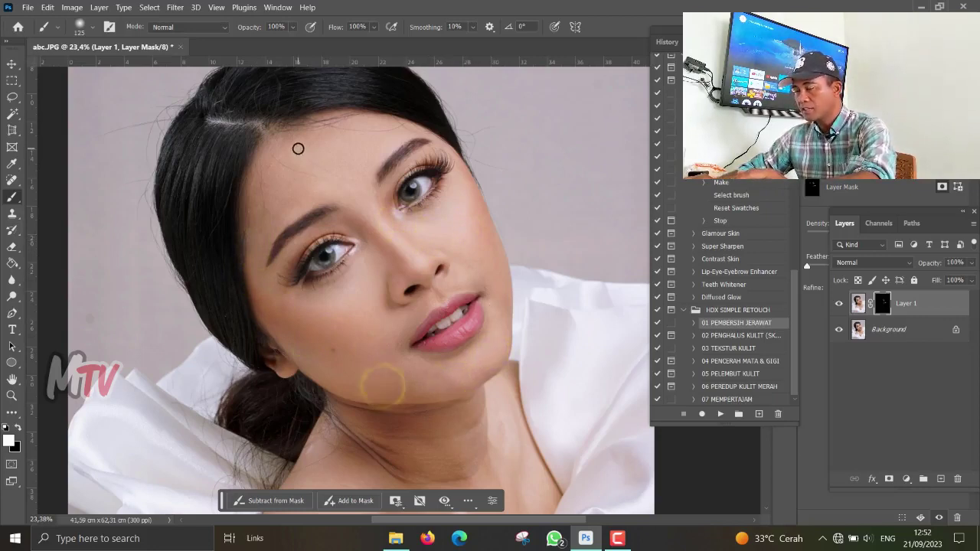
Step: With the brush reduced to 80, paint the blemish fix across the forehead
key("bracketleft")
key("bracketleft")
key("bracketleft")
left_click_drag(321, 176, 291, 168)
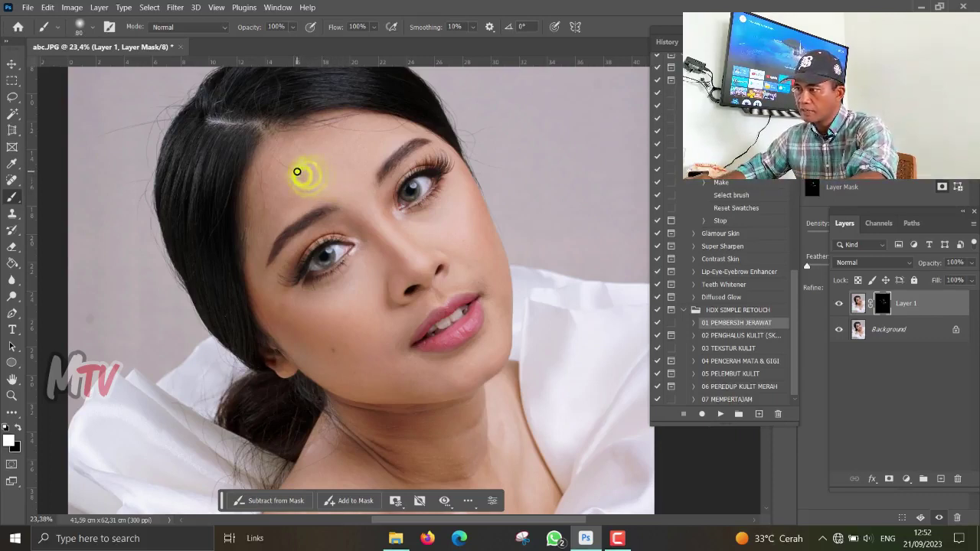
left_click_drag(290, 168, 267, 156)
left_click(346, 178)
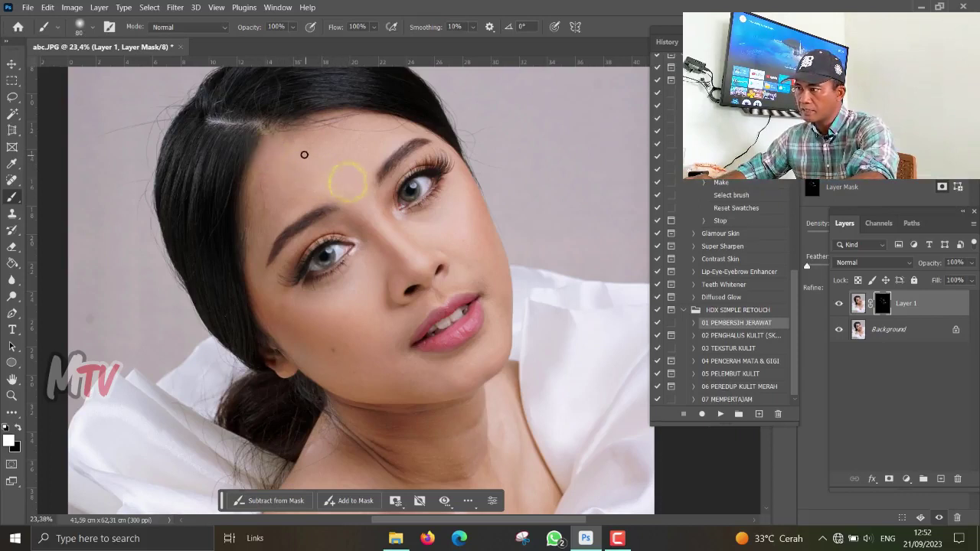
left_click_drag(314, 142, 319, 131)
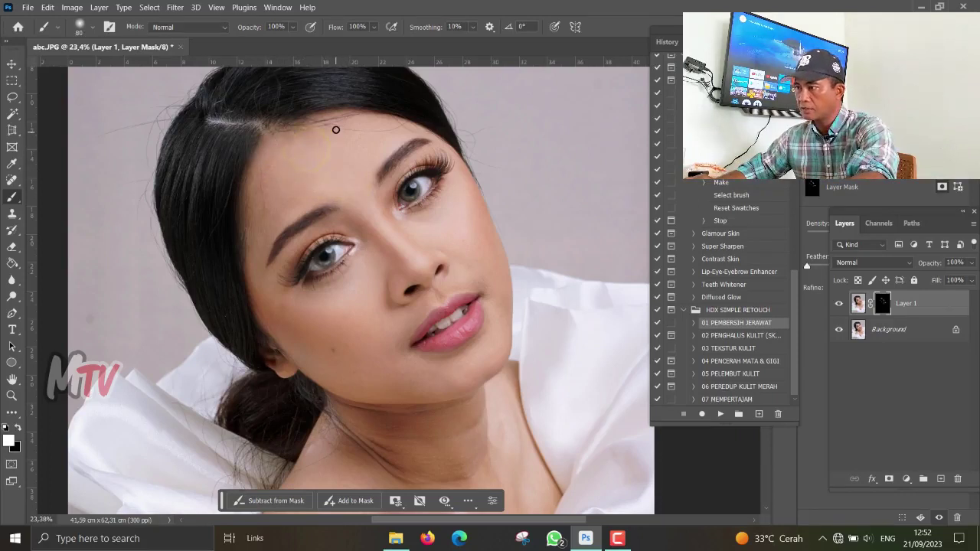
left_click(336, 128)
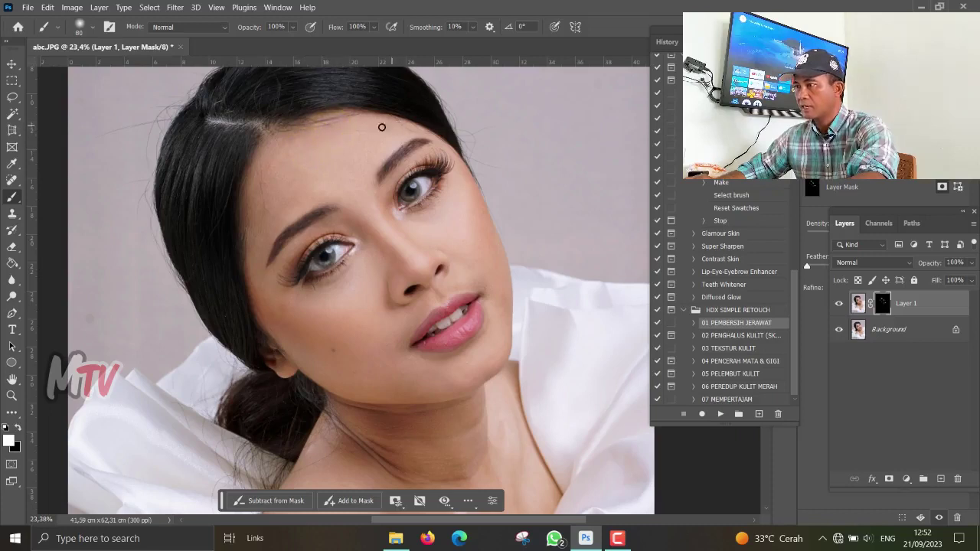
left_click(266, 211)
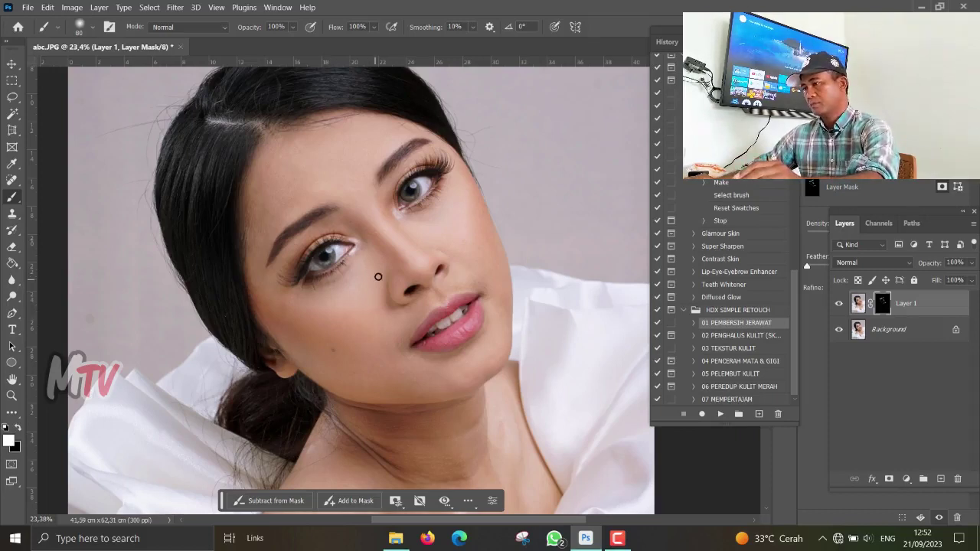
Step: Dab the blemish fix onto both cheeks, beside the brow and near the temple
left_click_drag(387, 284, 365, 356)
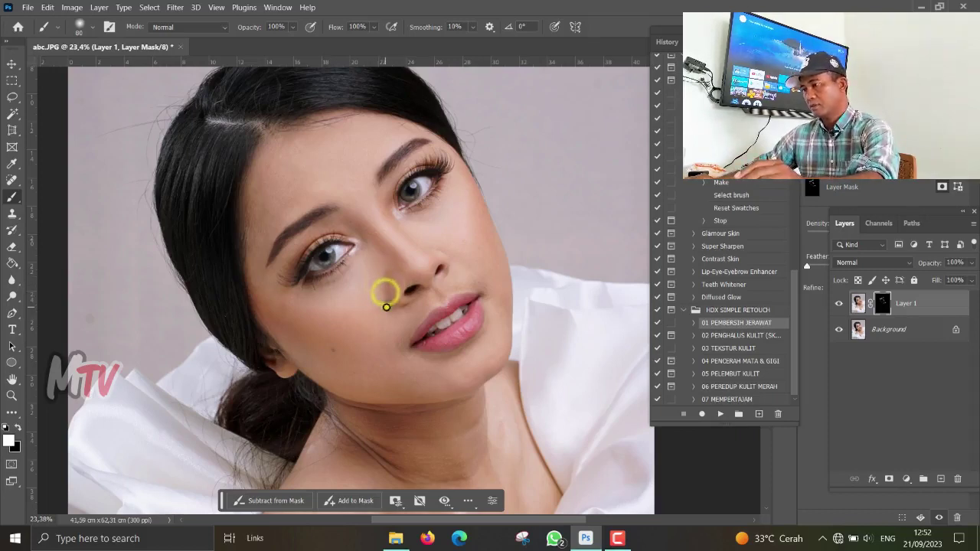
scroll(375, 356, "up", 2)
scroll(383, 360, "up", 2)
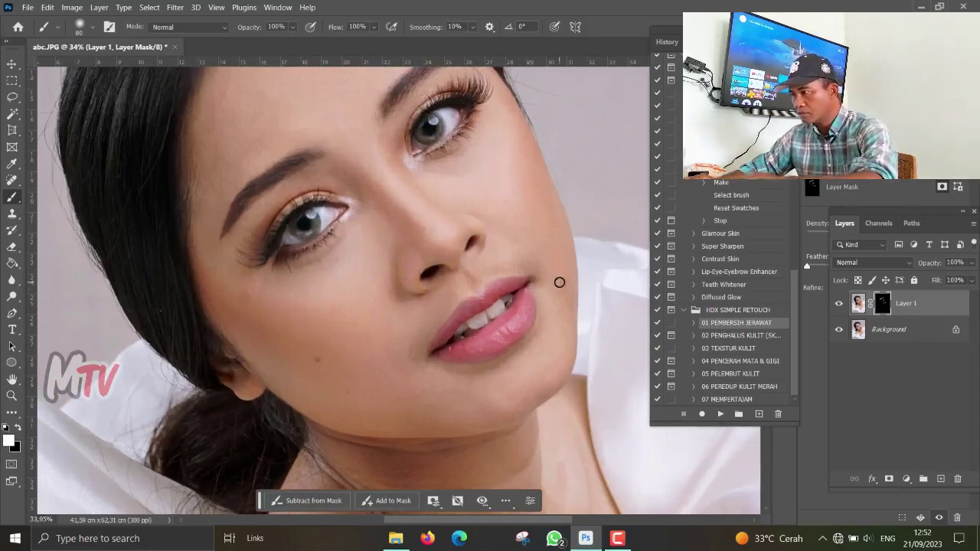
left_click(537, 262)
left_click(570, 285)
left_click(349, 387)
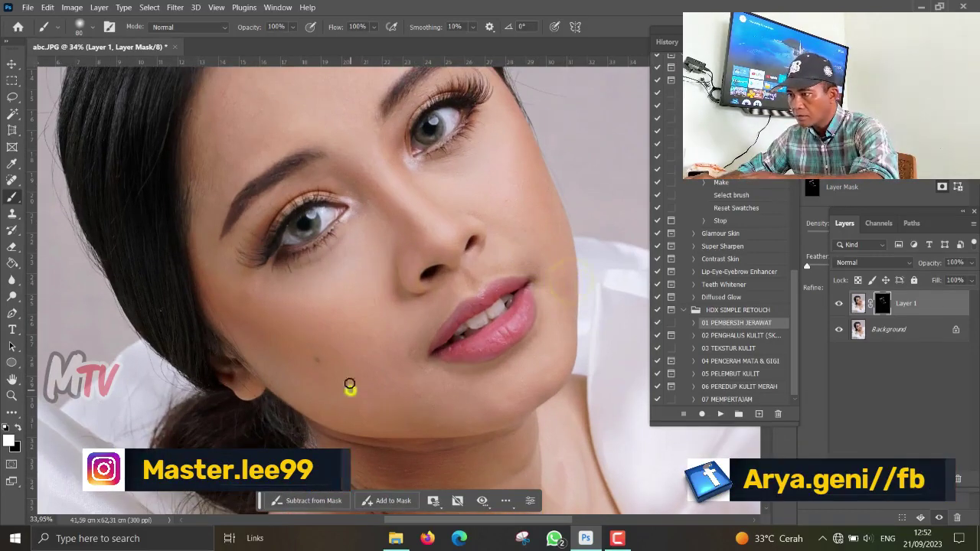
left_click(209, 264)
left_click(216, 183)
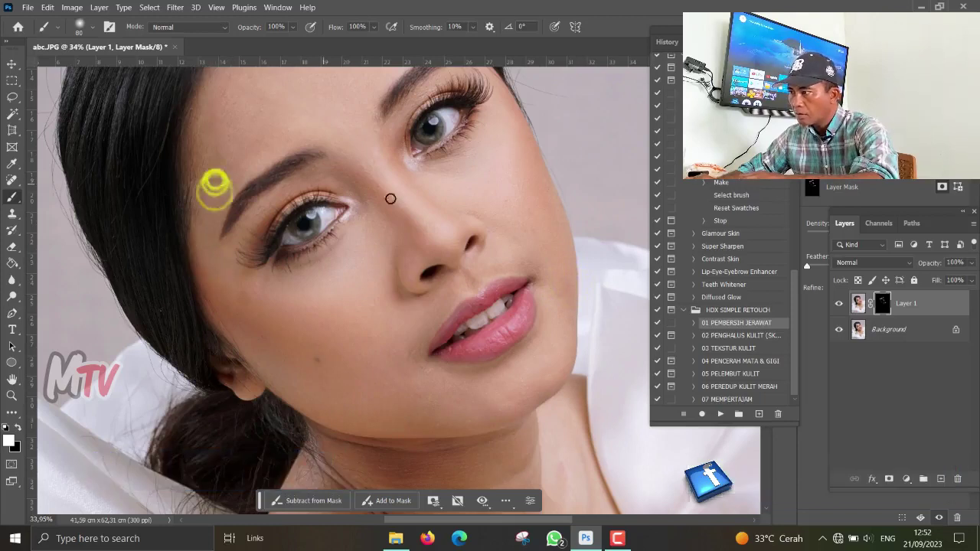
left_click(509, 197)
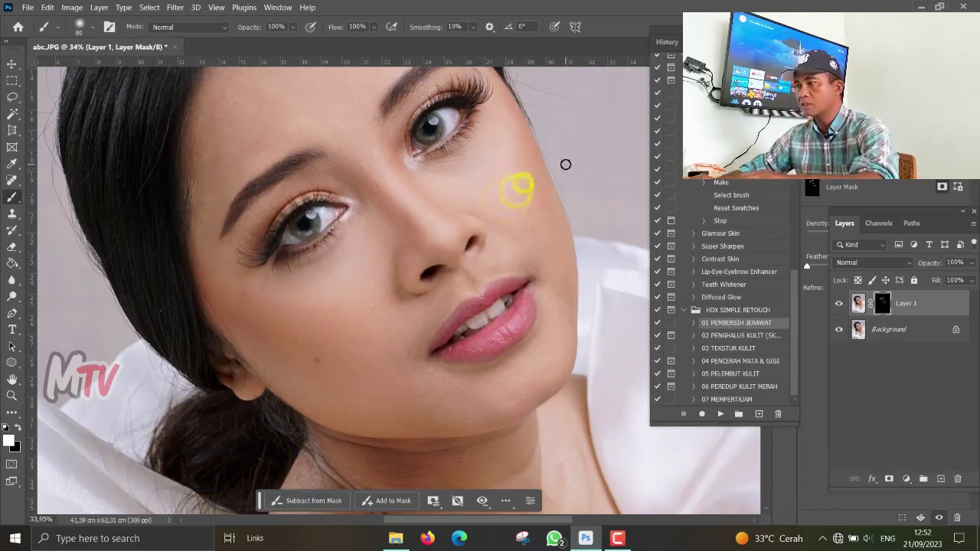
scroll(456, 212, "down", 2)
scroll(457, 212, "down", 1)
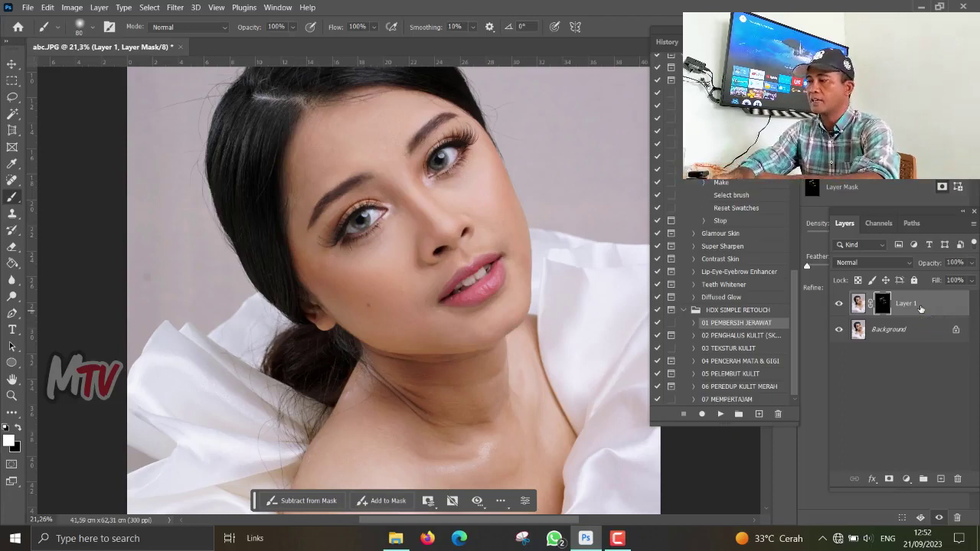
Step: Merge Layer 1 into the Background and run 02 PENGHALUS KULIT, dismissing its message
key("ctrl+e")
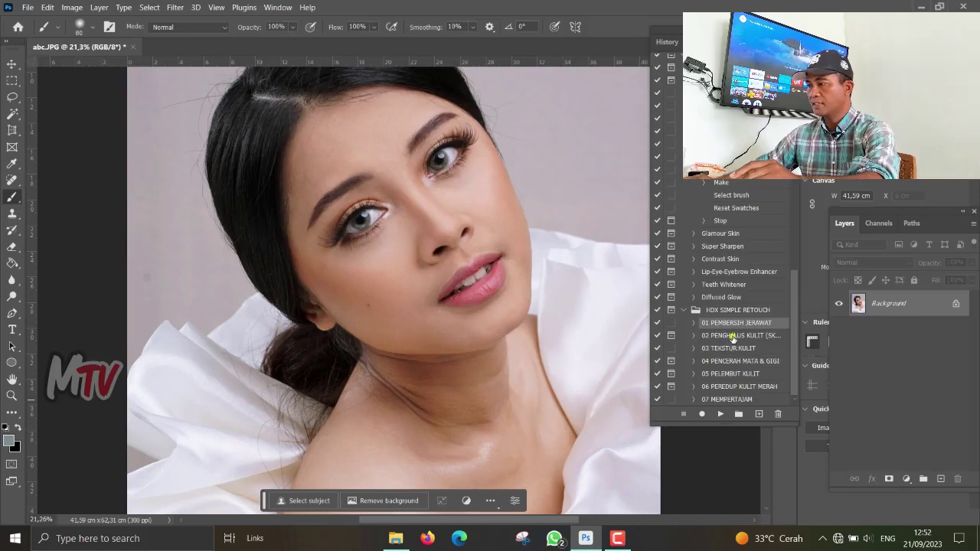
left_click(732, 337)
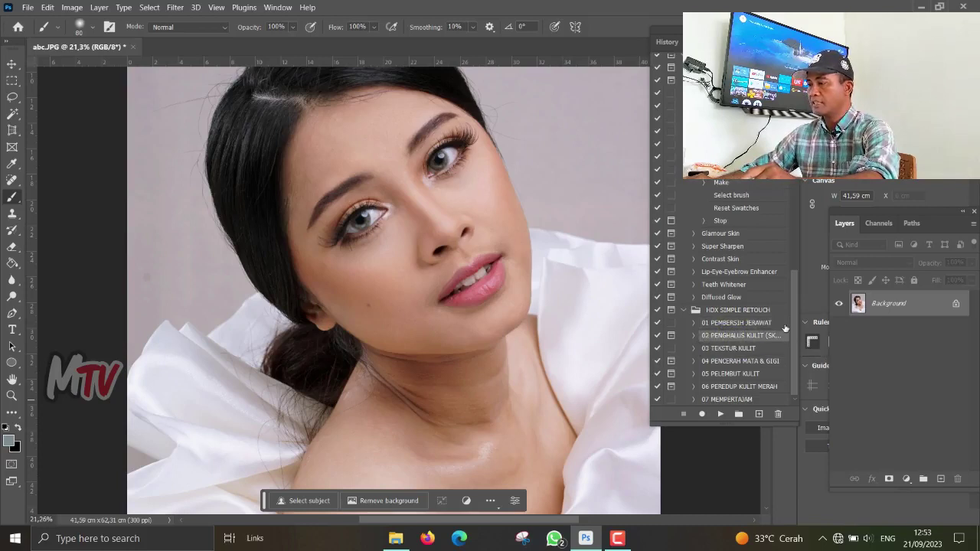
left_click(722, 416)
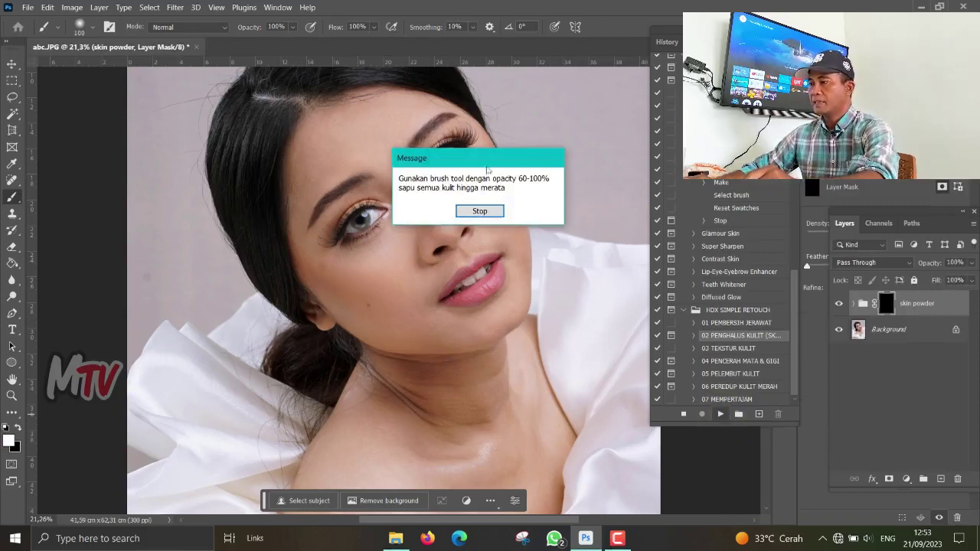
left_click_drag(473, 159, 537, 146)
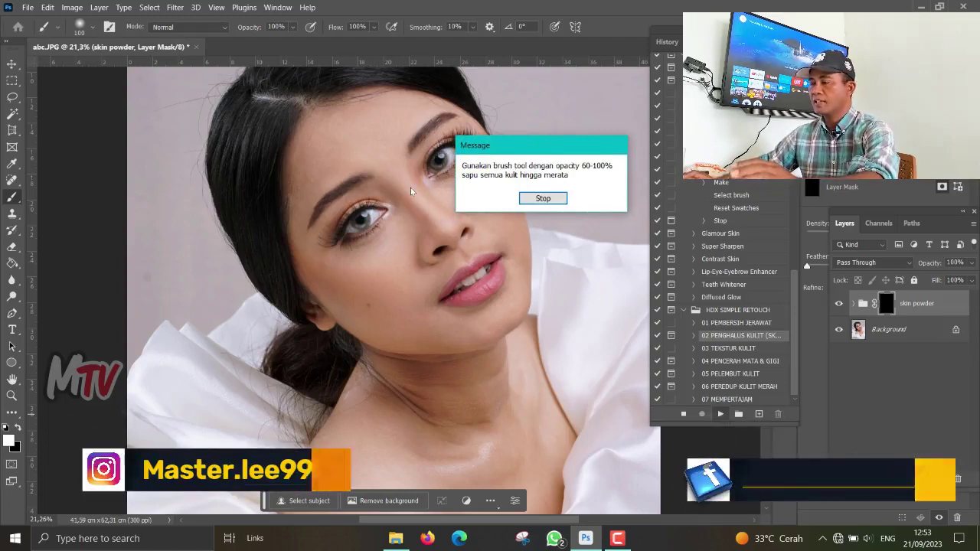
left_click(542, 198)
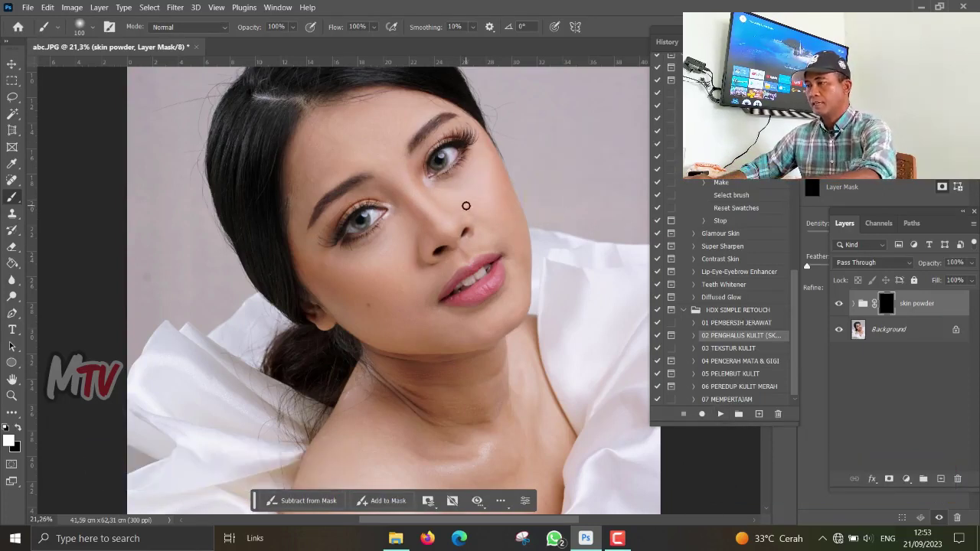
scroll(416, 256, "up", 2)
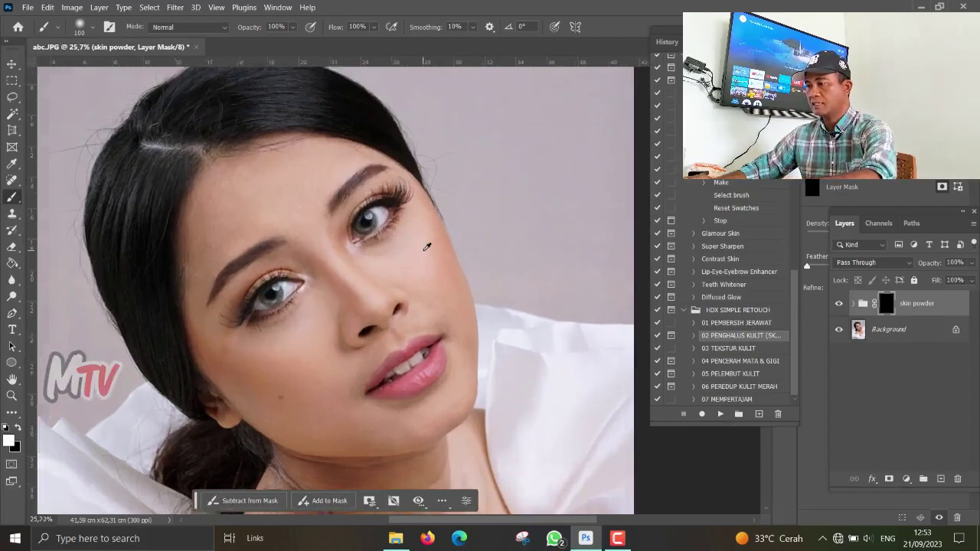
Step: With a 175 brush, paint smoothing over the forehead, upper lip and cheeks
key("bracketright")
key("bracketright")
key("bracketright")
left_click(235, 207)
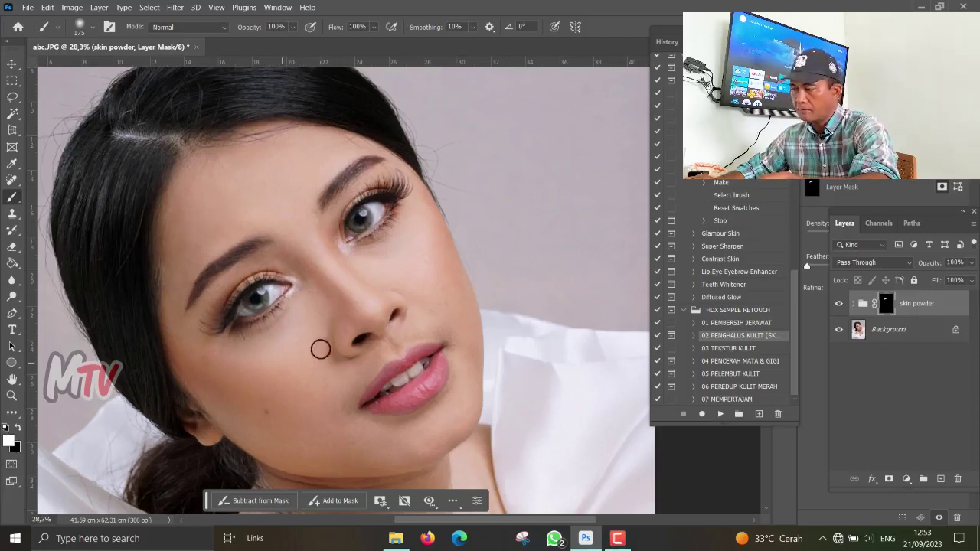
left_click(290, 184)
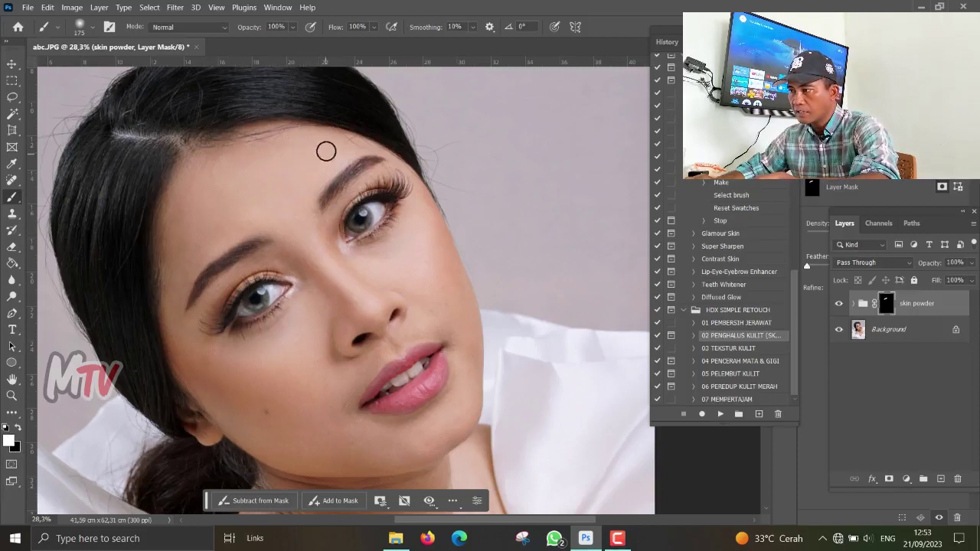
left_click(194, 199)
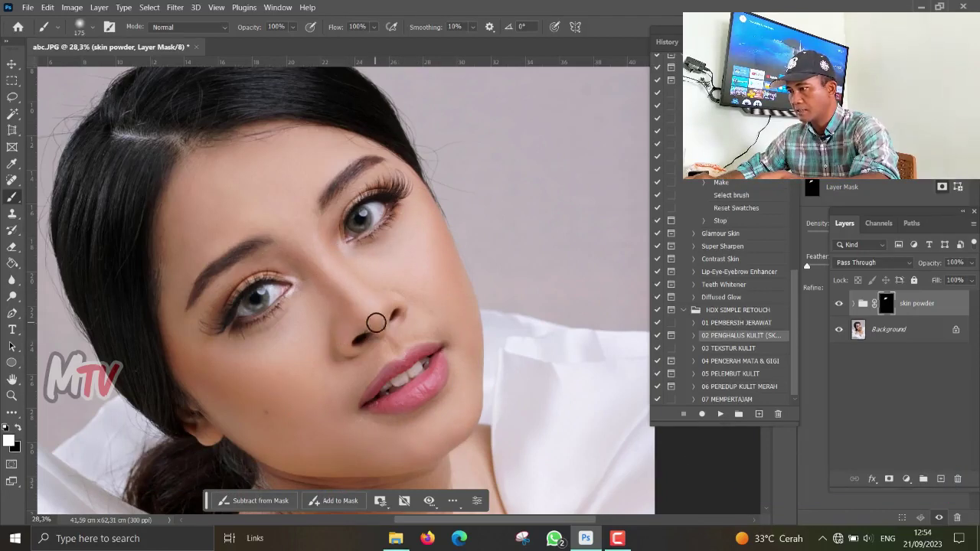
left_click(427, 328)
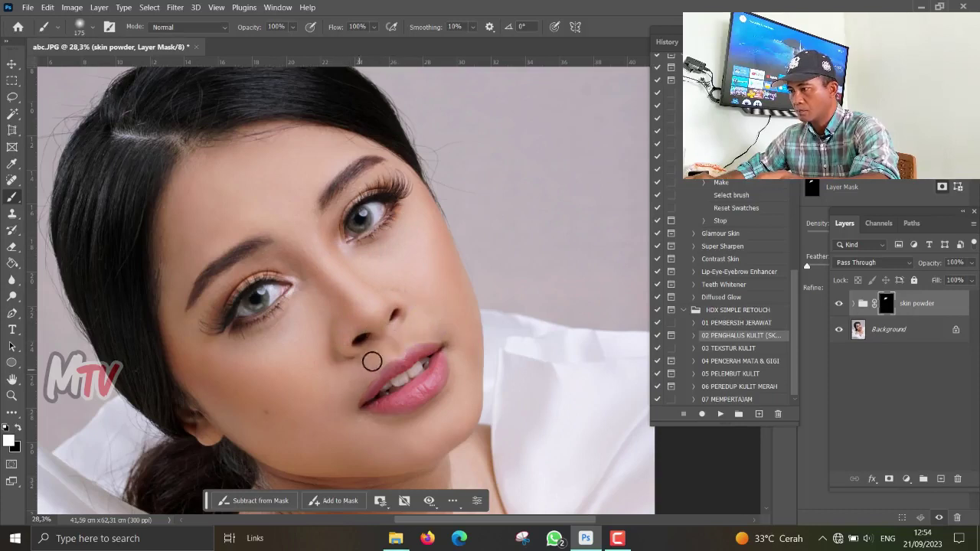
left_click_drag(398, 335, 429, 318)
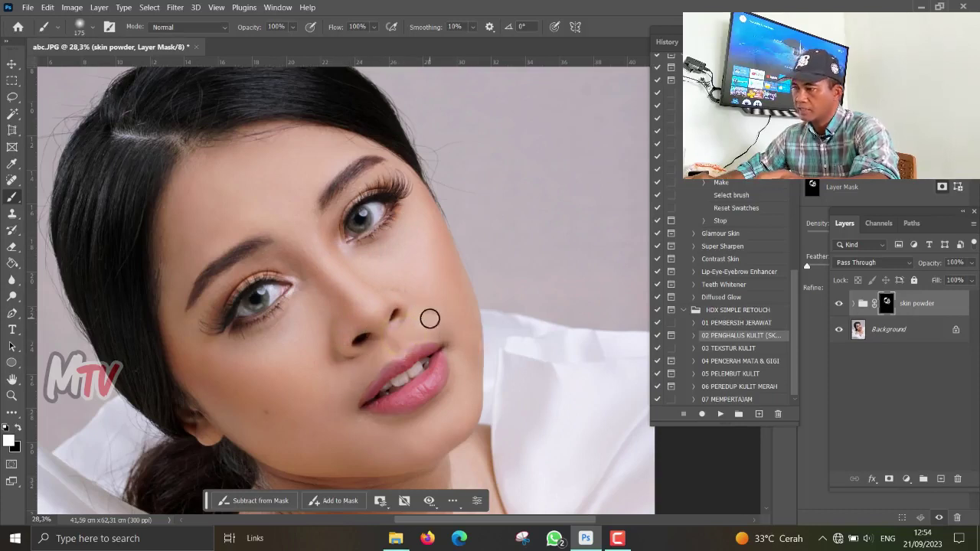
left_click(322, 357)
Step: At brush size 159, smooth the eyelid, eye area, forehead, cheek, lip, chin and neck
key("bracketleft")
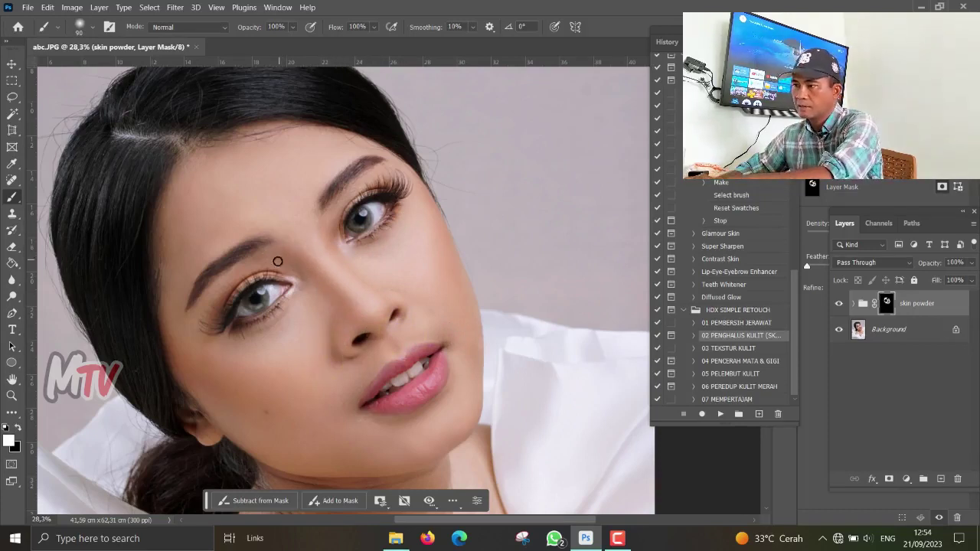
left_click(260, 263)
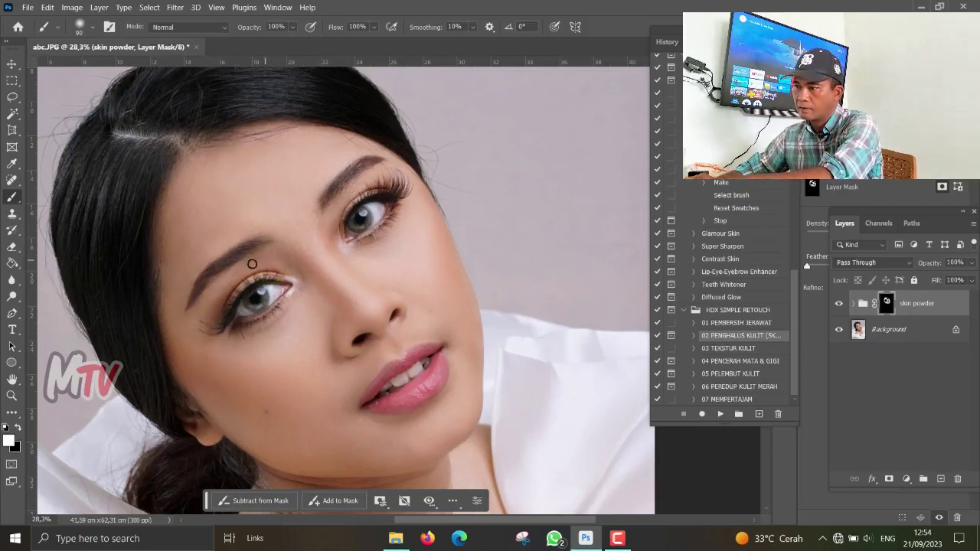
left_click(328, 223)
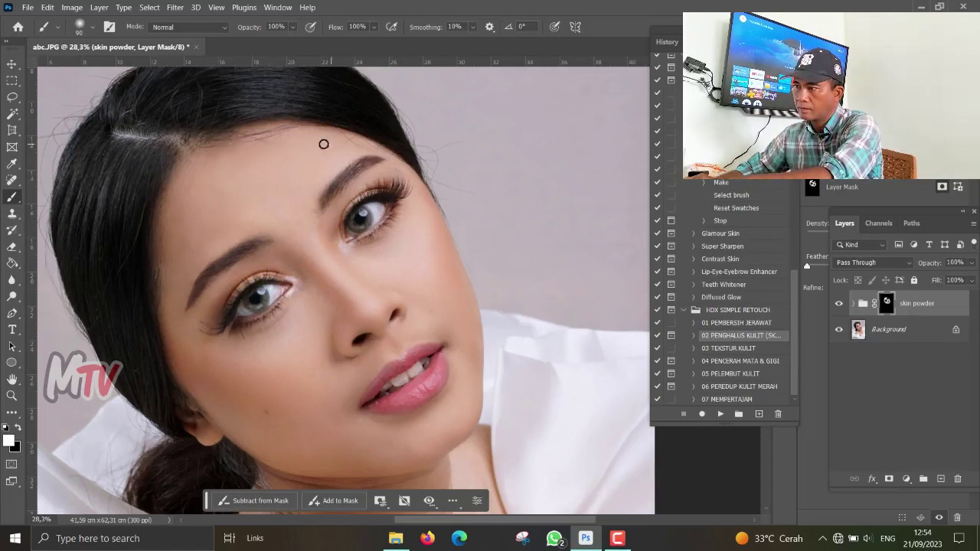
left_click(297, 135)
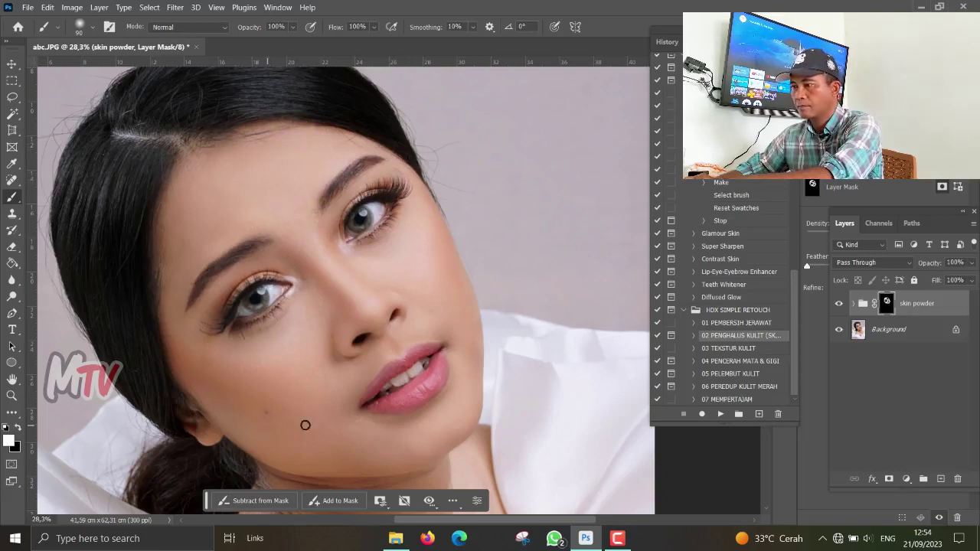
left_click(277, 394)
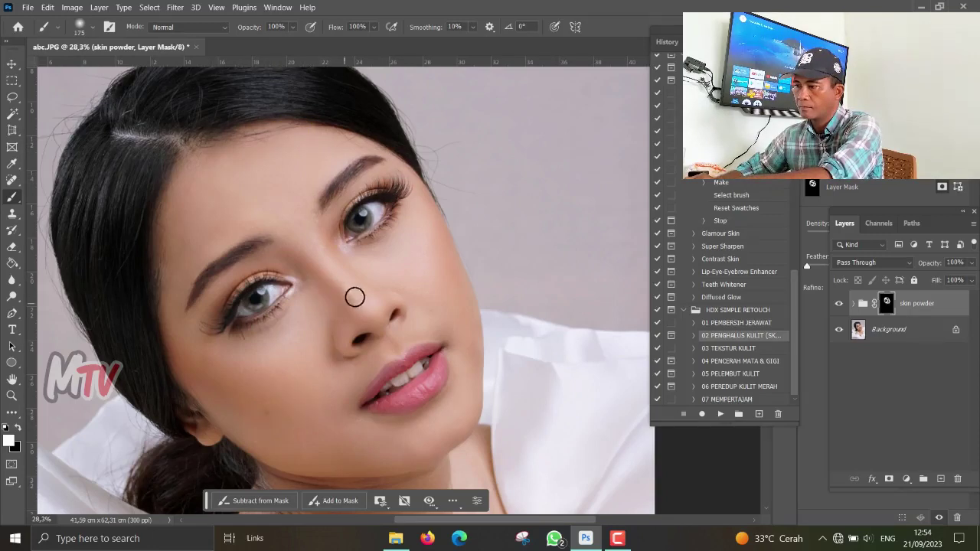
left_click(378, 349)
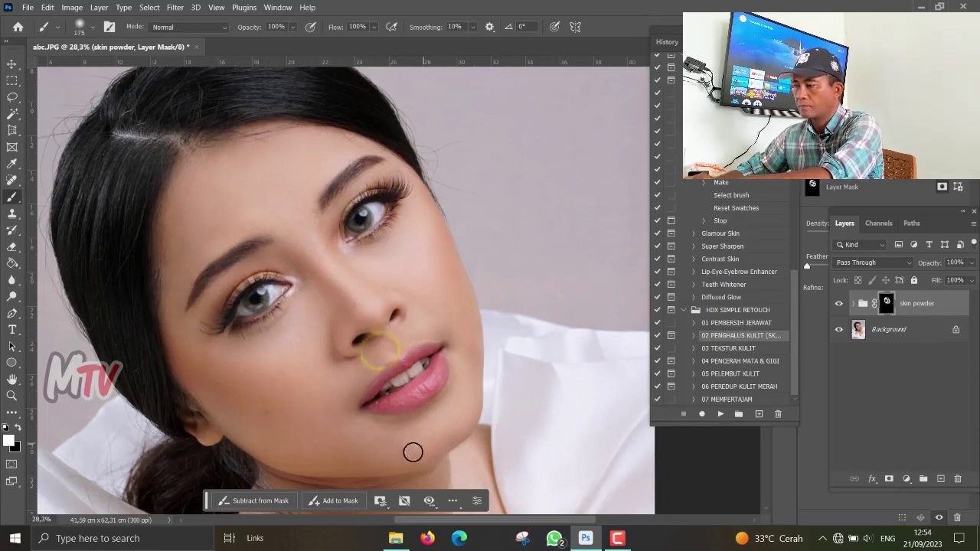
left_click(347, 448)
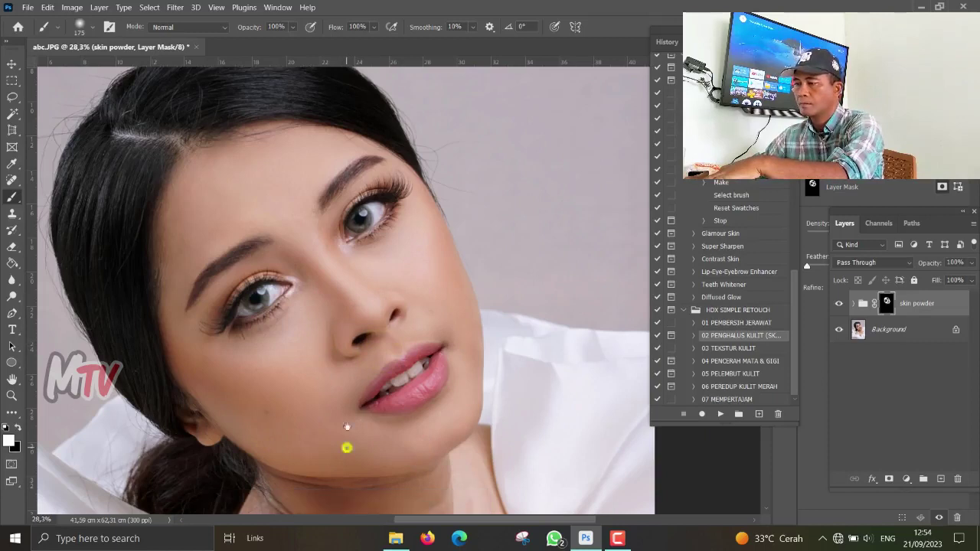
scroll(346, 426, "down", 5)
scroll(339, 300, "down", 4)
scroll(372, 284, "down", 1)
left_click(294, 184)
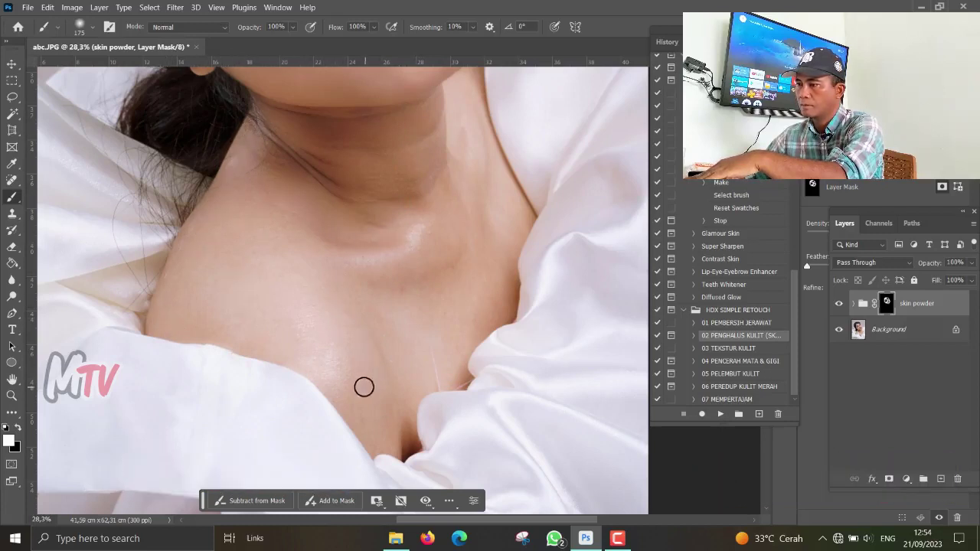
Step: Paint smoothing across the neck and chest with a 500 brush, then shrink it back
key("bracketright")
key("bracketright")
key("bracketright")
key("bracketright")
key("bracketright")
left_click(418, 191)
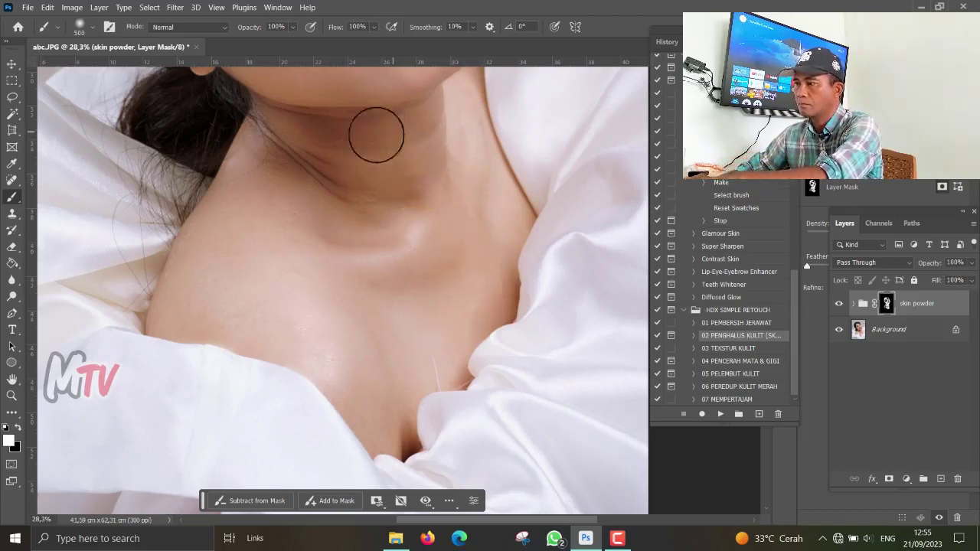
left_click(378, 398)
left_click(357, 345)
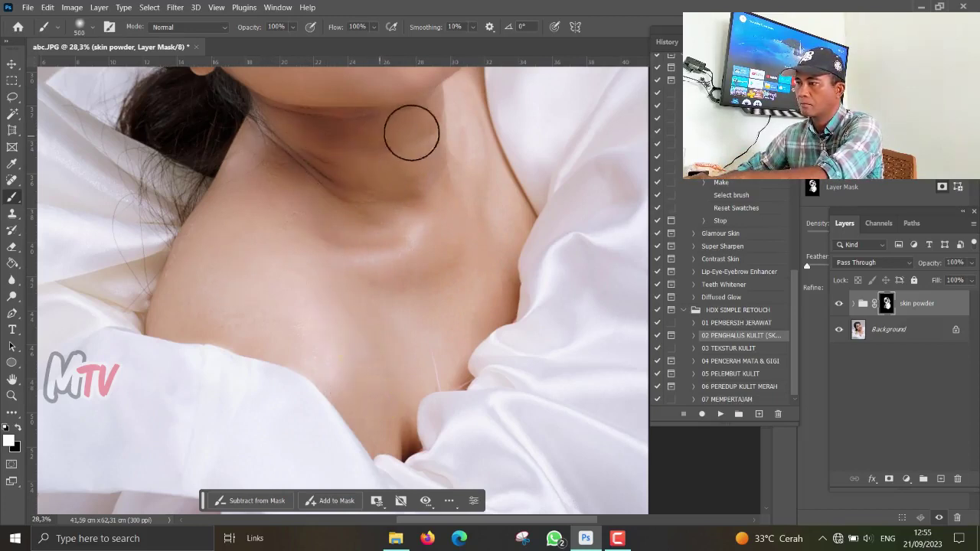
key("bracketleft")
key("bracketleft")
key("bracketleft")
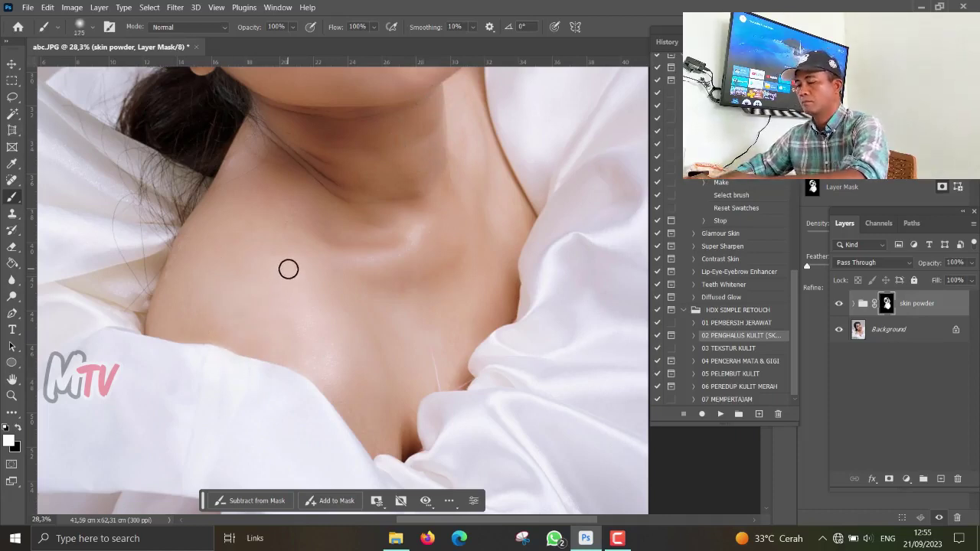
left_click_drag(298, 233, 349, 286)
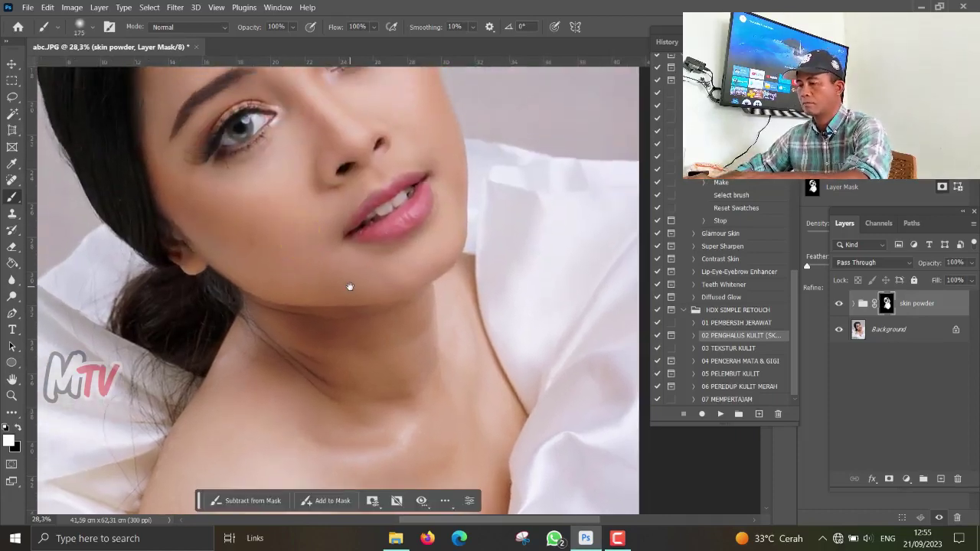
scroll(349, 286, "down", 2)
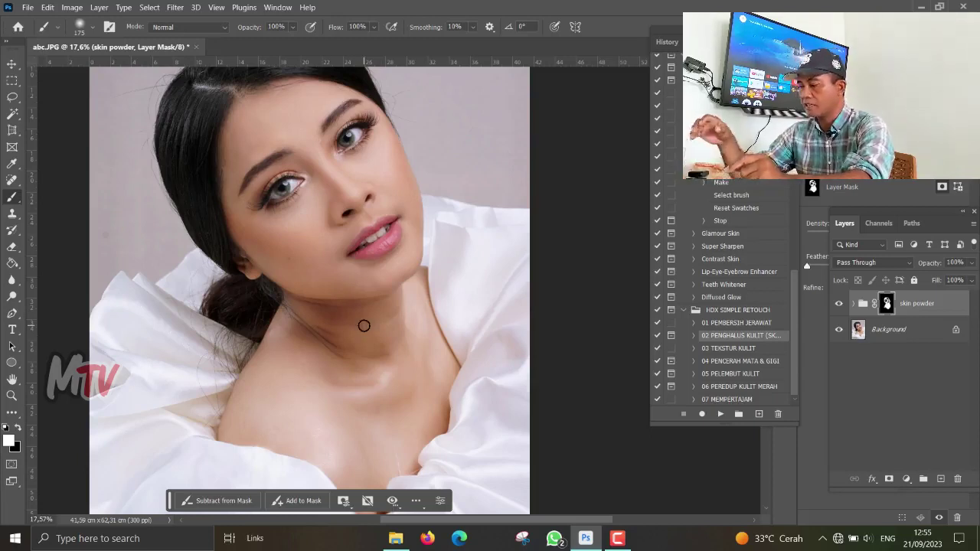
Step: Using the red mask overlay, fill missed patches on the neck, chest, chin and around the lips
key("backslash")
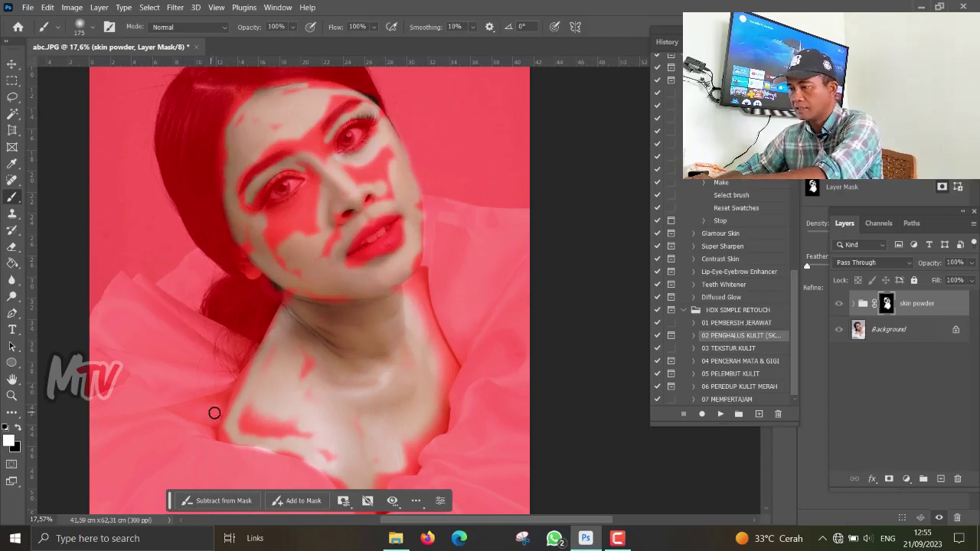
key("bracketright")
key("bracketright")
key("bracketright")
left_click_drag(320, 396, 280, 357)
mouse_move(249, 414)
left_mouse_down()
mouse_move(306, 429)
mouse_move(339, 454)
mouse_move(293, 444)
mouse_move(352, 467)
mouse_move(378, 468)
mouse_move(402, 445)
left_mouse_up()
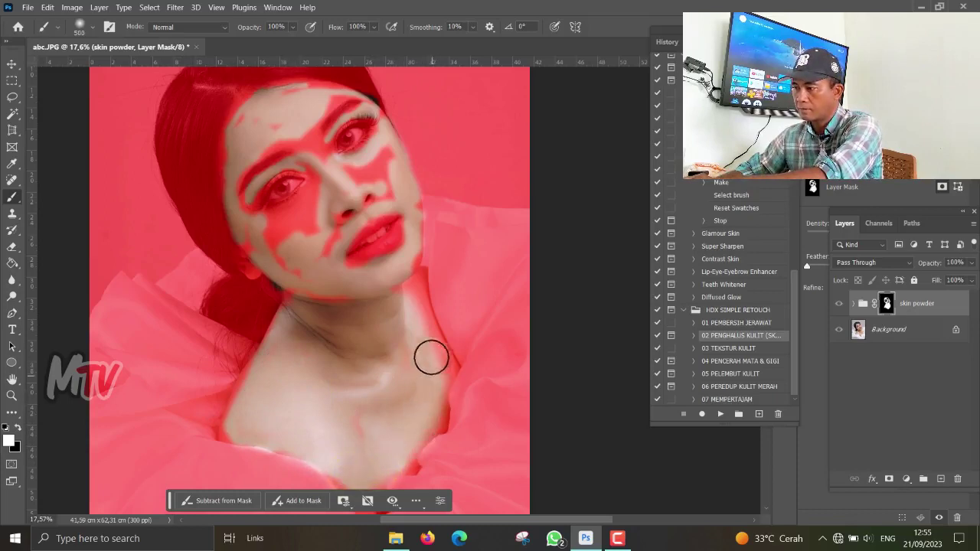
key("bracketleft")
key("bracketleft")
key("bracketleft")
left_click_drag(411, 285, 418, 272)
mouse_move(414, 210)
left_mouse_down()
mouse_move(343, 258)
mouse_move(328, 254)
left_mouse_up()
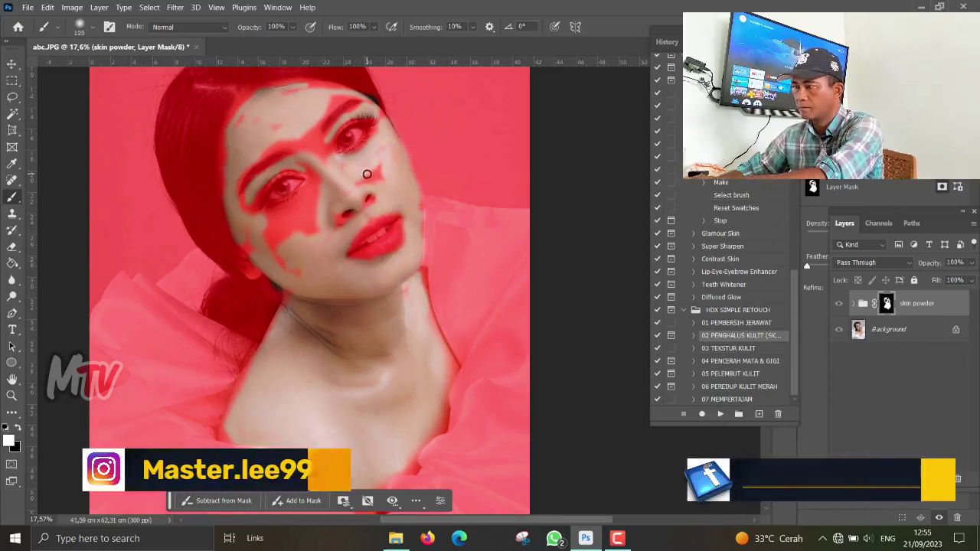
Step: Fill gaps on the nose bridge, under-eye, jaw and hairline, then hide the overlay
key("bracketright")
key("bracketright")
key("bracketright")
mouse_move(416, 207)
left_mouse_down()
mouse_move(317, 175)
mouse_move(264, 222)
mouse_move(267, 252)
mouse_move(240, 232)
mouse_move(245, 209)
mouse_move(324, 156)
mouse_move(313, 114)
mouse_move(322, 92)
mouse_move(280, 97)
mouse_move(264, 147)
mouse_move(230, 146)
left_mouse_up()
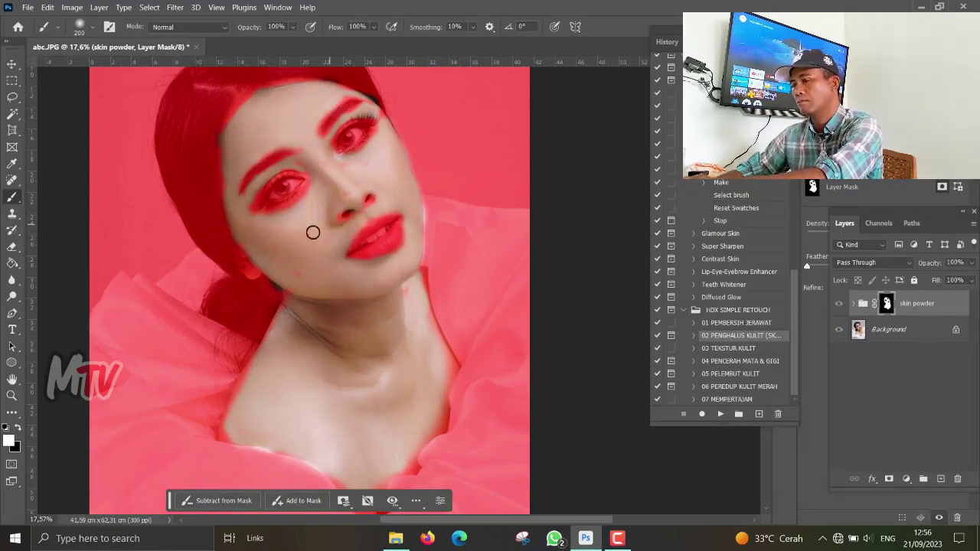
left_click(350, 215)
left_click(300, 279)
left_click_drag(339, 87, 358, 115)
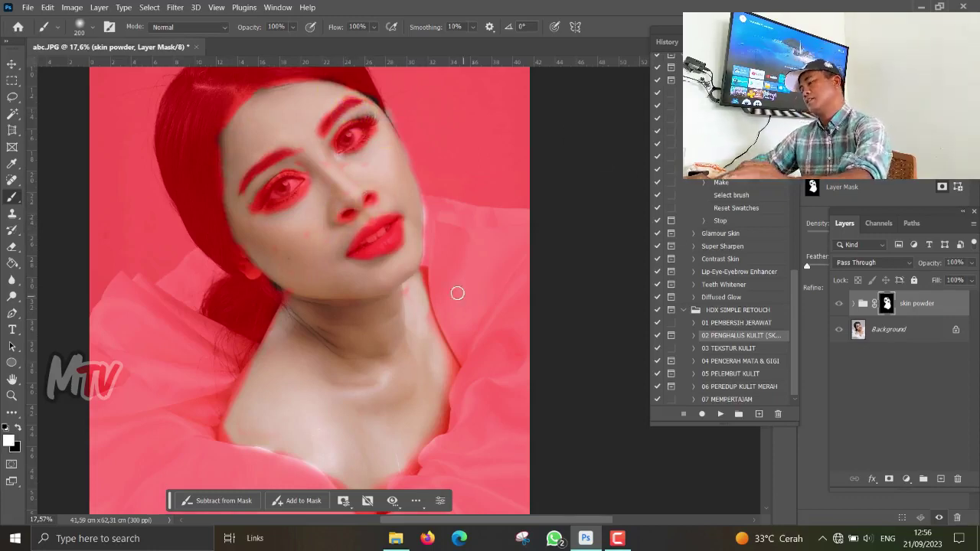
key("backslash")
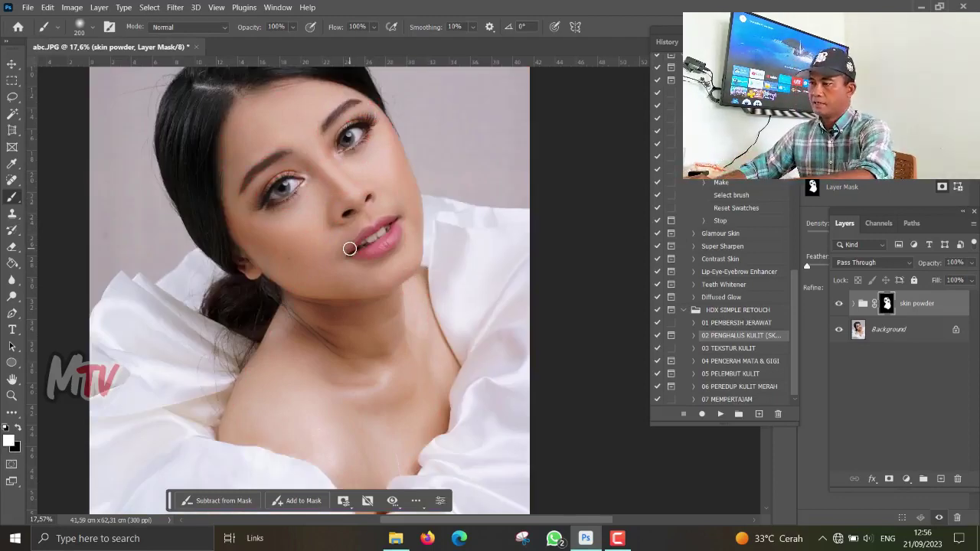
left_click_drag(349, 249, 337, 309)
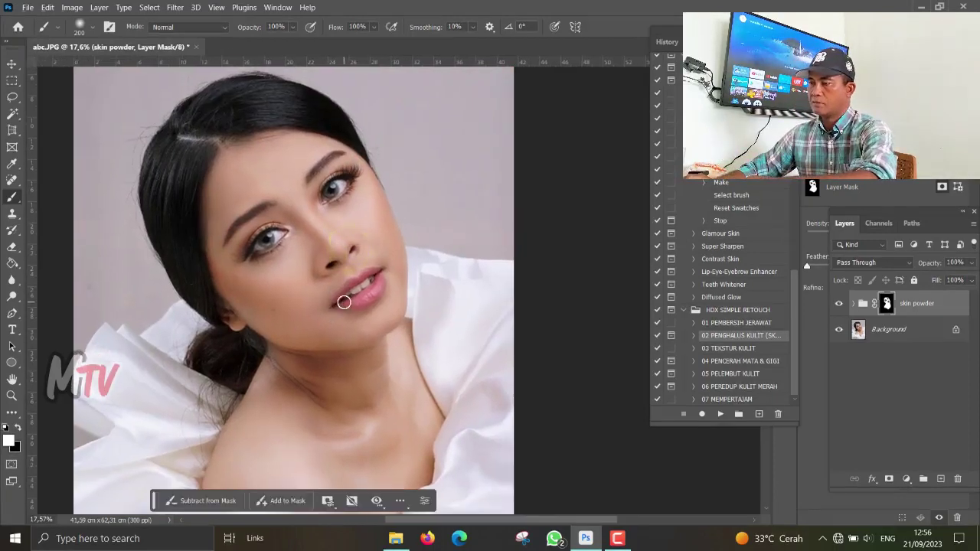
scroll(344, 303, "up", 3)
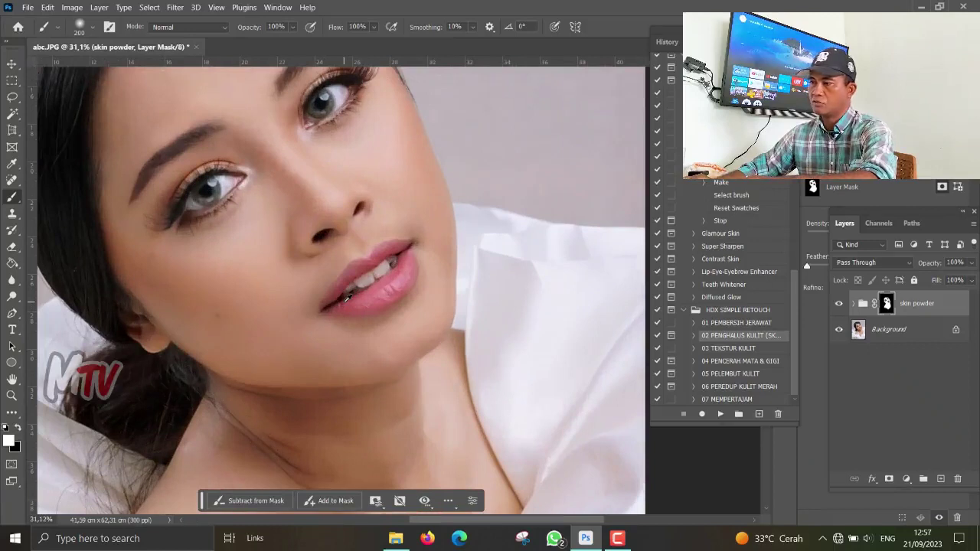
scroll(346, 299, "down", 2)
scroll(346, 299, "down", 1)
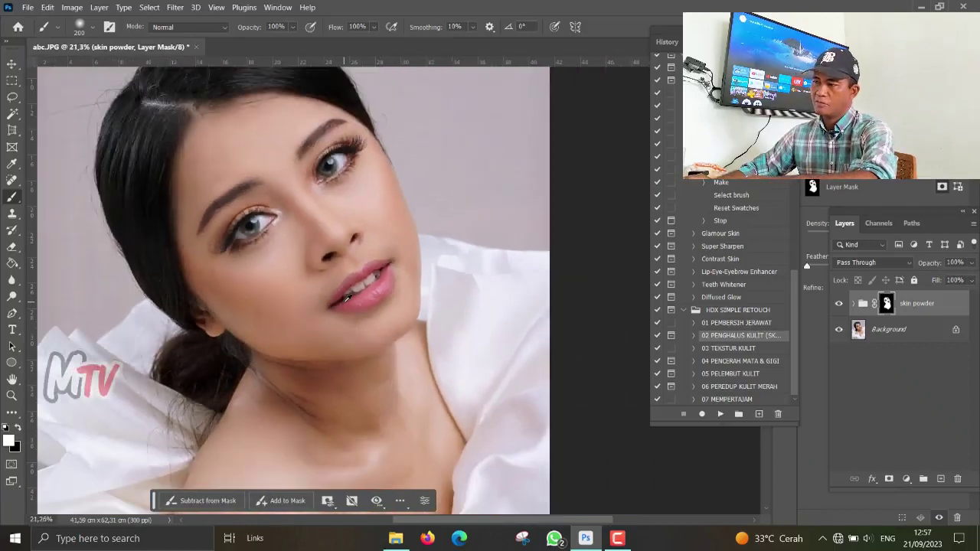
scroll(346, 299, "up", 3)
scroll(346, 299, "down", 2)
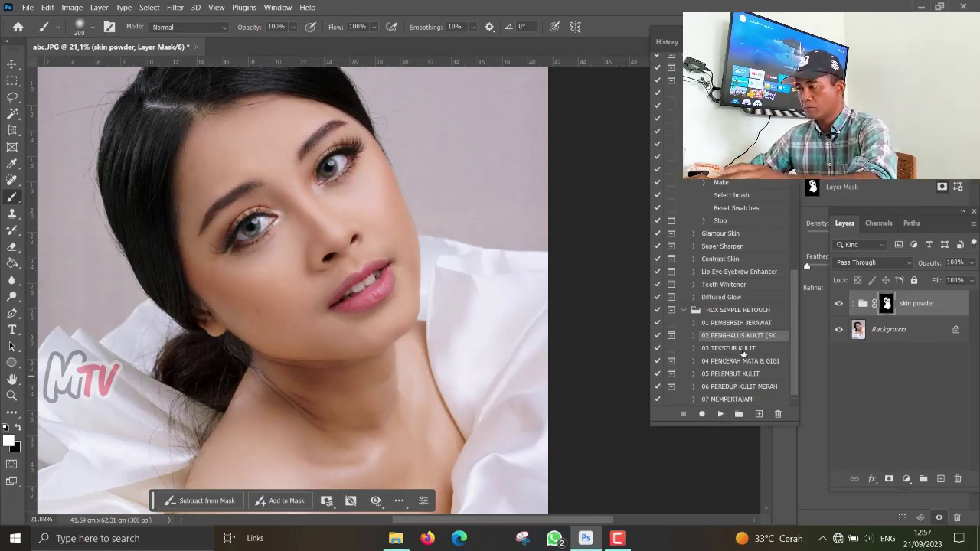
Step: Run 03 TEKSTUR KULIT to add a Soft Light Layer 1, then select the skin powder mask
left_click(742, 349)
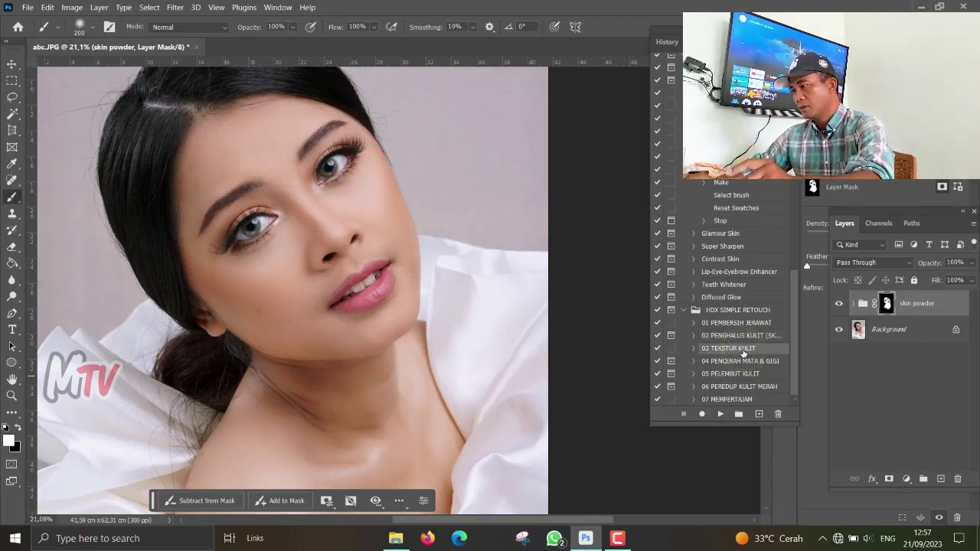
left_click(720, 414)
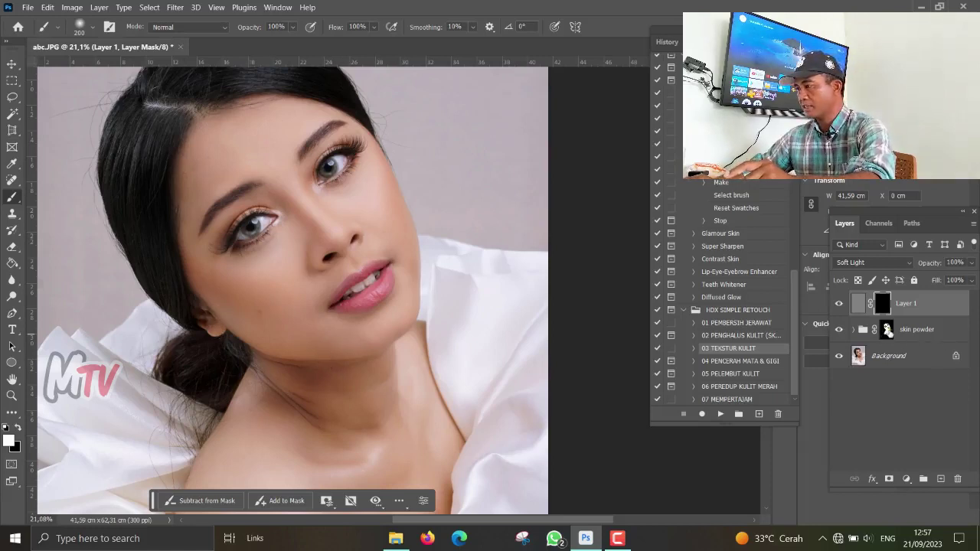
left_click(886, 329)
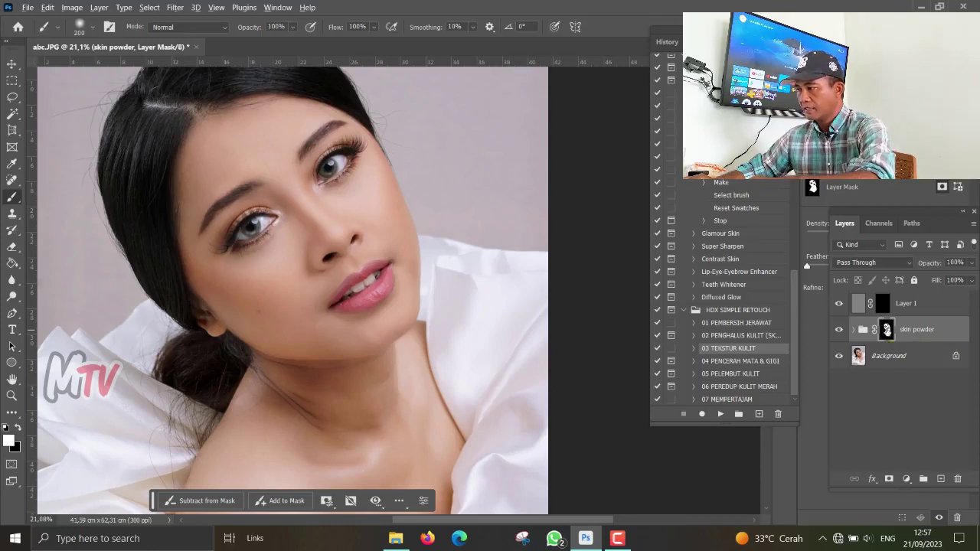
left_click_drag(887, 329, 882, 306)
left_click(518, 198)
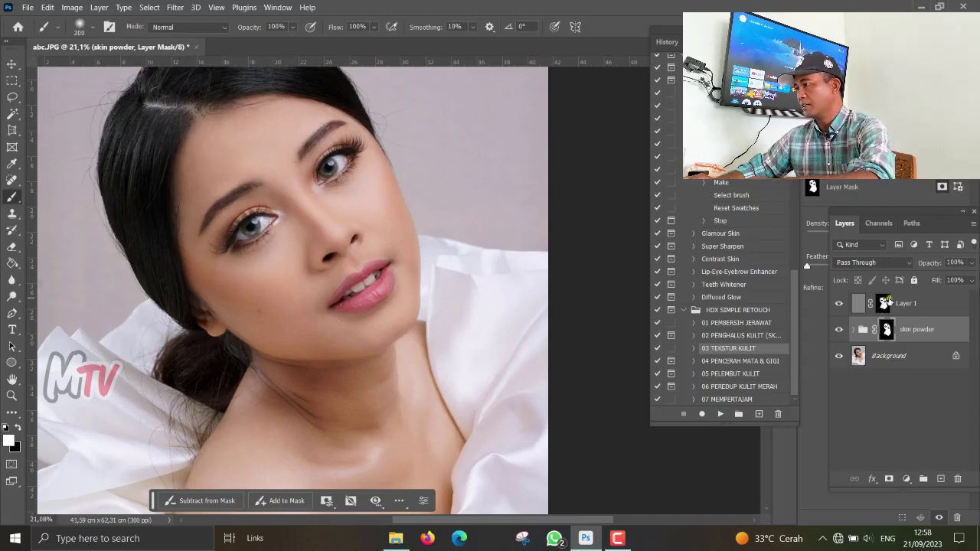
left_click(884, 304)
scroll(386, 258, "up", 2)
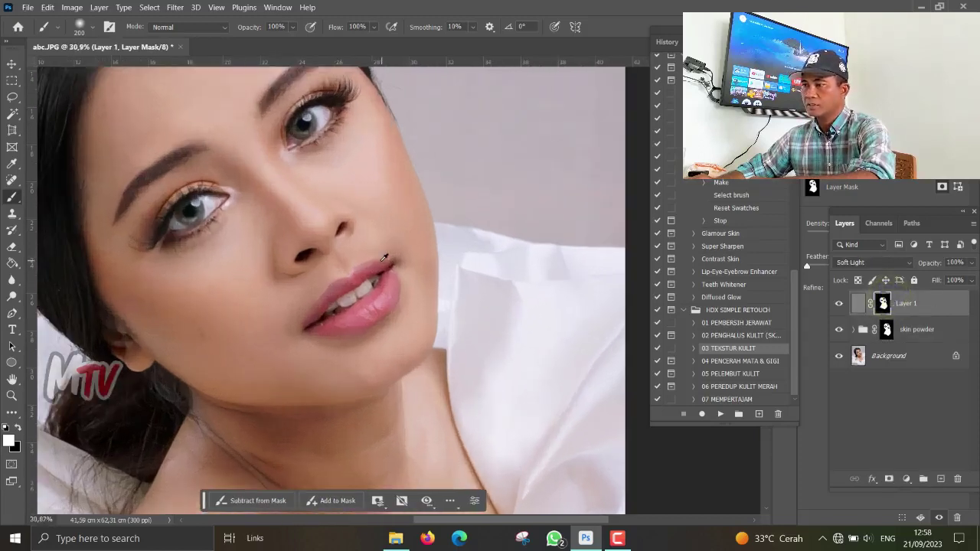
scroll(385, 258, "up", 3)
scroll(217, 228, "up", 1)
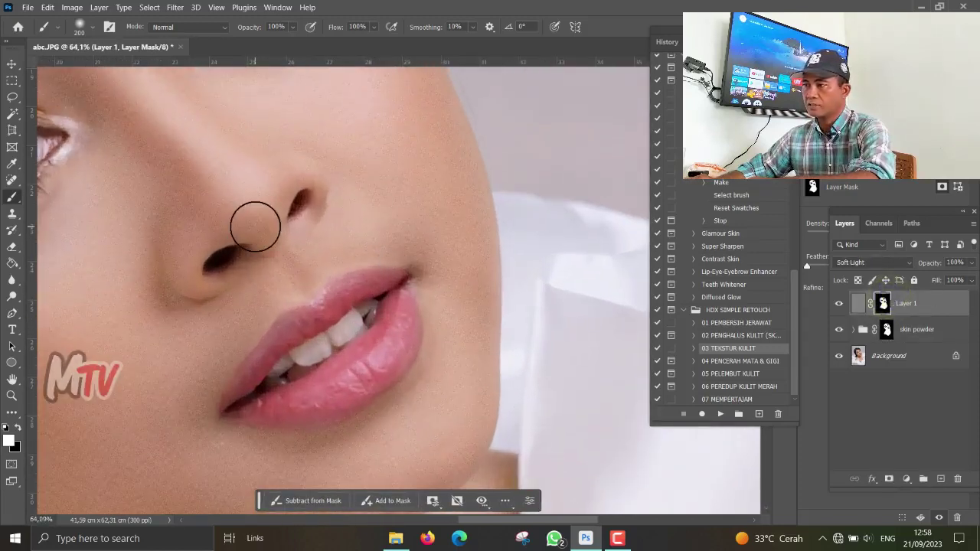
scroll(255, 226, "down", 3)
scroll(249, 222, "down", 2)
scroll(245, 219, "down", 1)
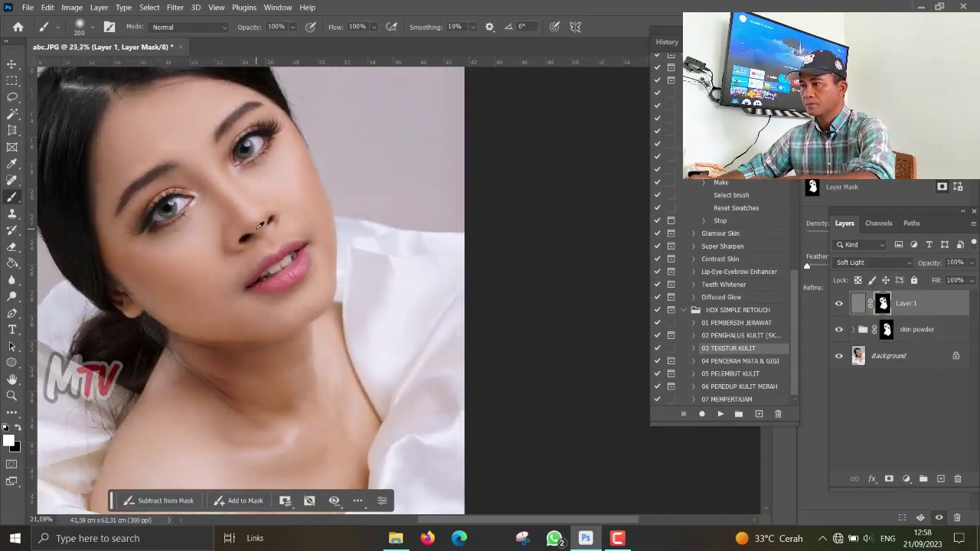
scroll(383, 264, "up", 2)
scroll(380, 262, "up", 1)
scroll(378, 260, "up", 1)
scroll(384, 257, "up", 1)
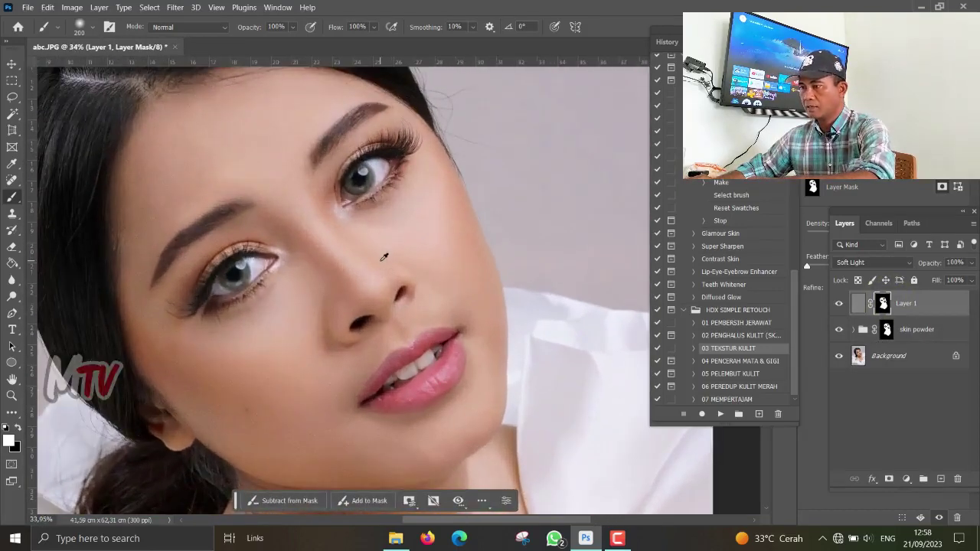
scroll(384, 257, "down", 2)
scroll(384, 253, "down", 2)
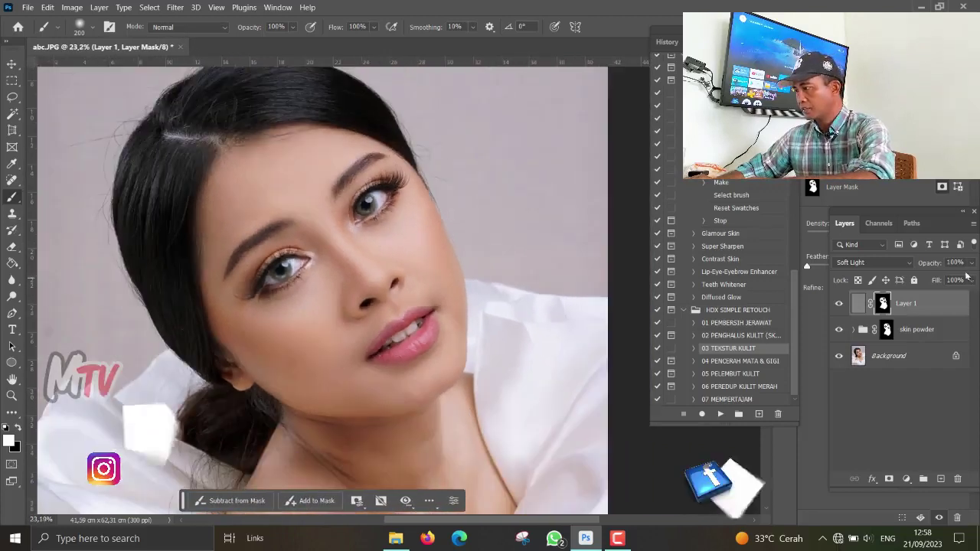
Step: Lower Layer 1's opacity to 79% and select the 04 PENCERAH MATA & GIGI action
left_click_drag(970, 262, 958, 278)
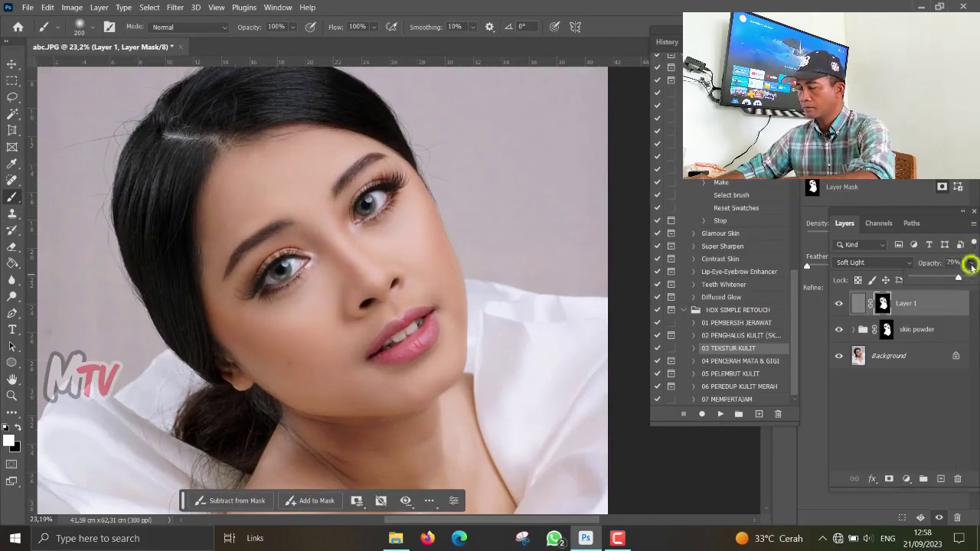
left_click_drag(972, 266, 974, 264)
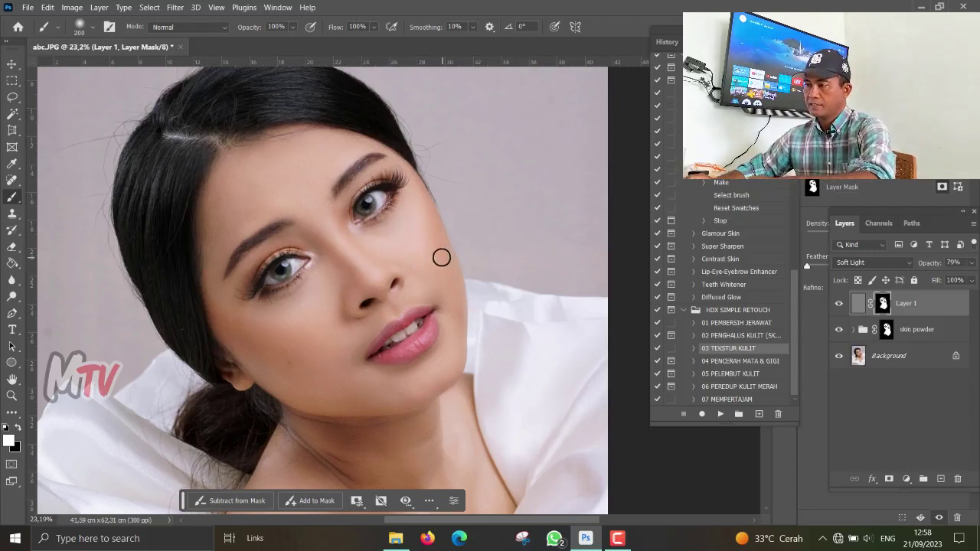
scroll(441, 245, "up", 1)
scroll(441, 245, "up", 1)
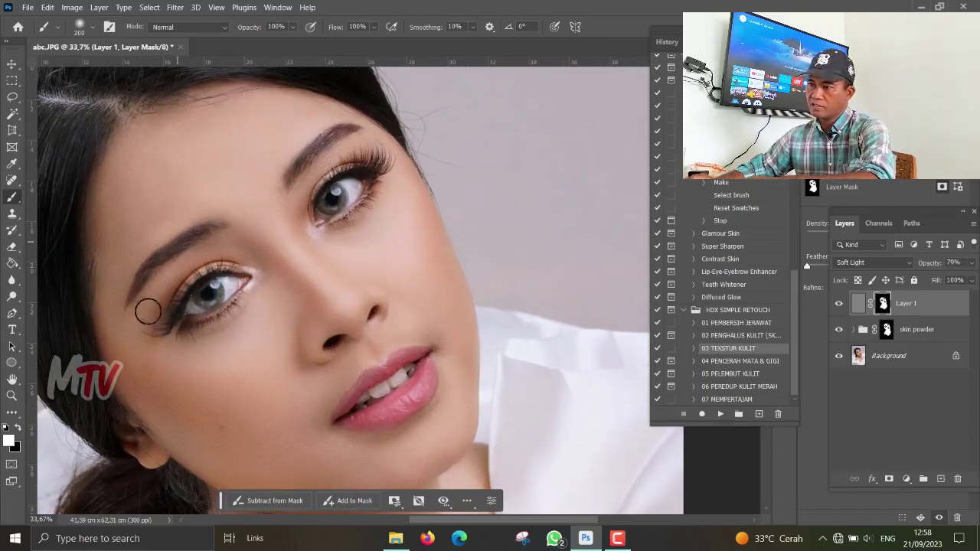
scroll(294, 308, "down", 2)
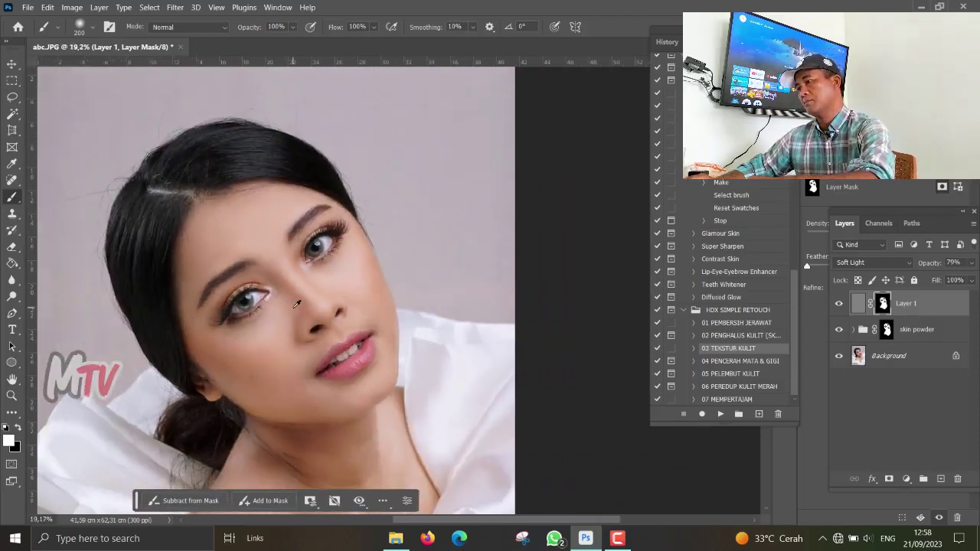
left_click_drag(306, 313, 314, 255)
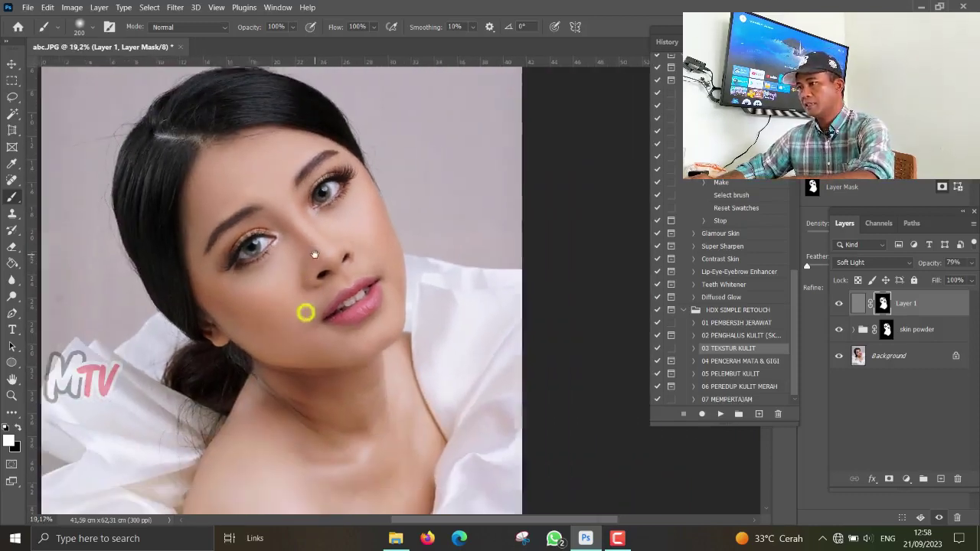
scroll(331, 246, "up", 1)
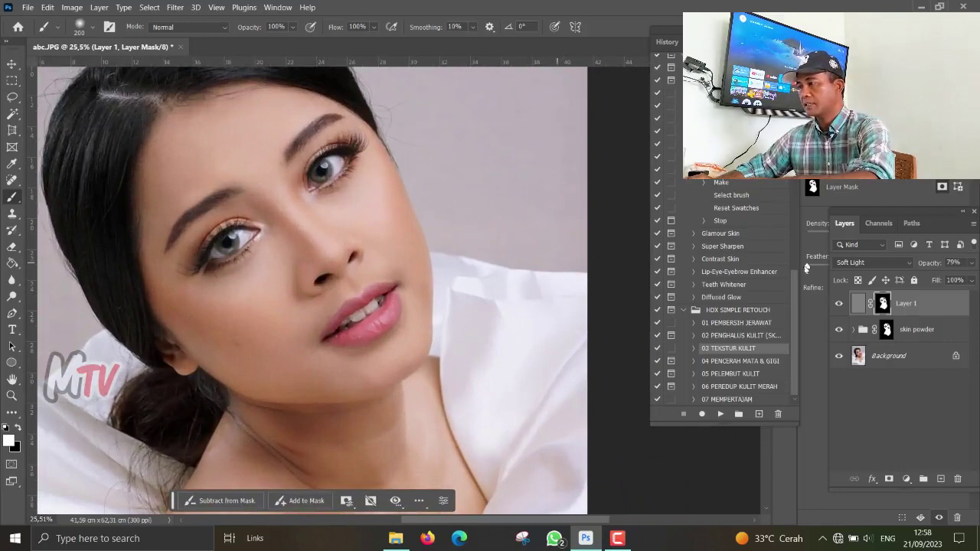
left_click(733, 361)
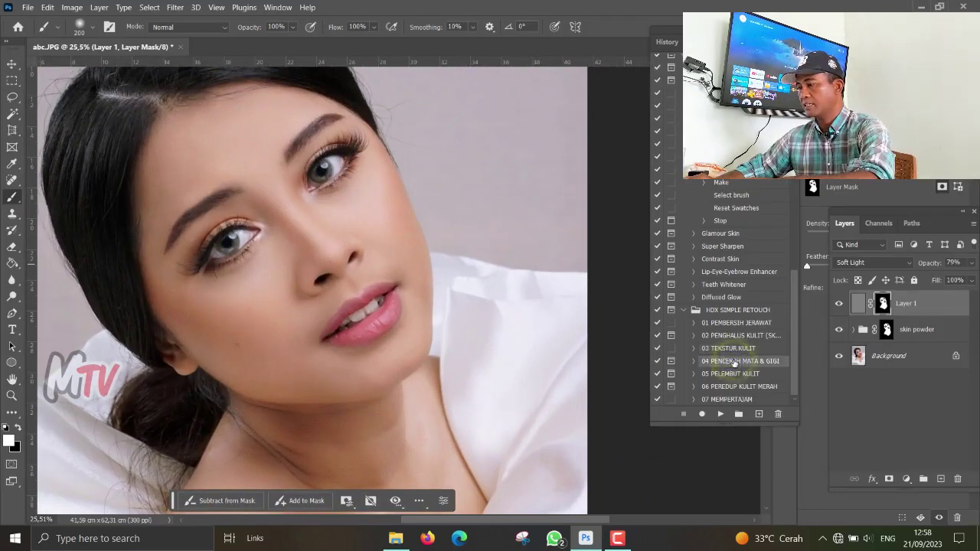
Step: Run 04 PENCERAH MATA & GIGI and paint both irises and the teeth with a size-100 brush
left_click(721, 415)
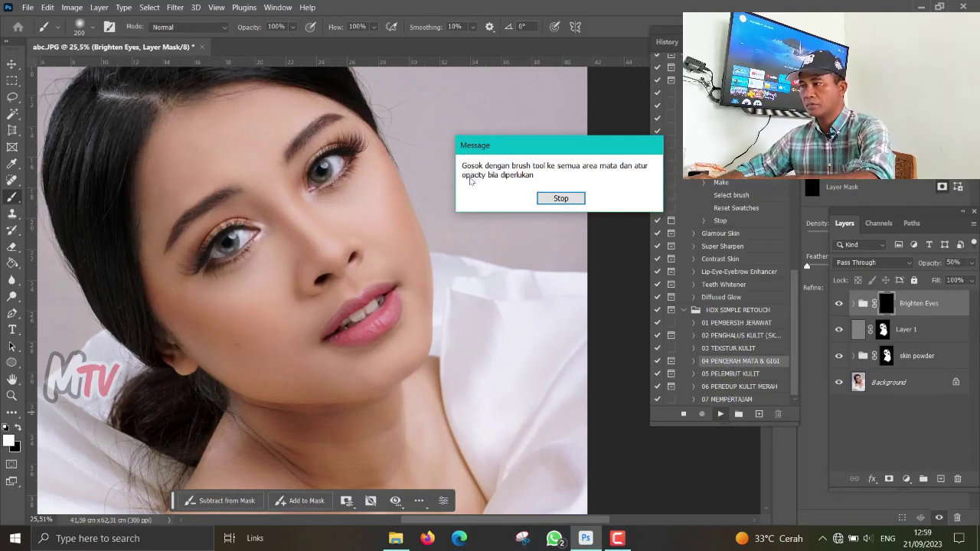
left_click(557, 197)
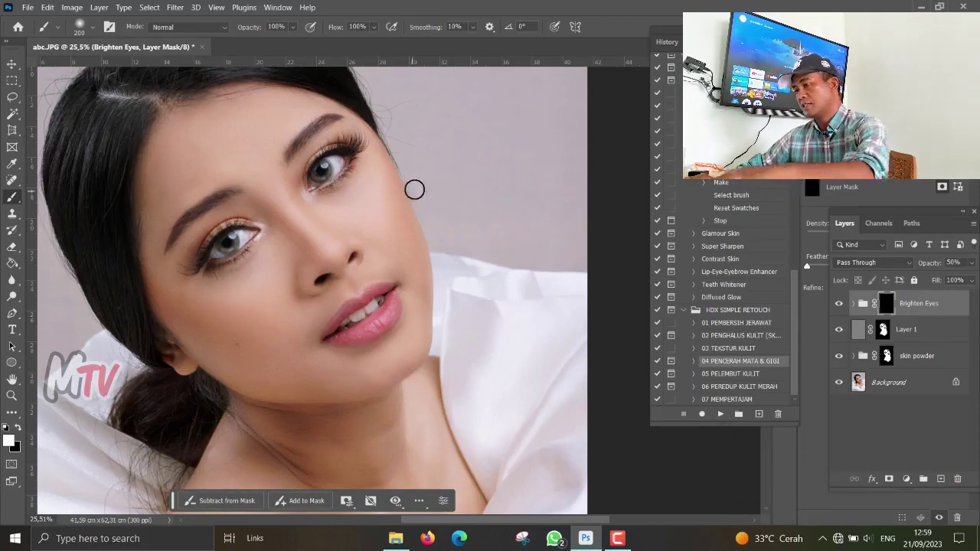
key("bracketleft")
key("bracketleft")
key("bracketleft")
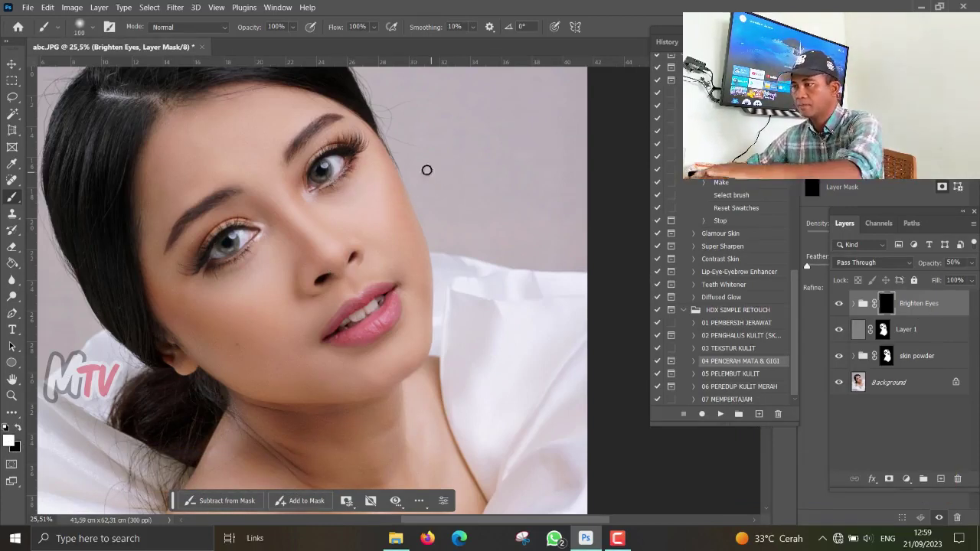
left_click_drag(325, 171, 326, 172)
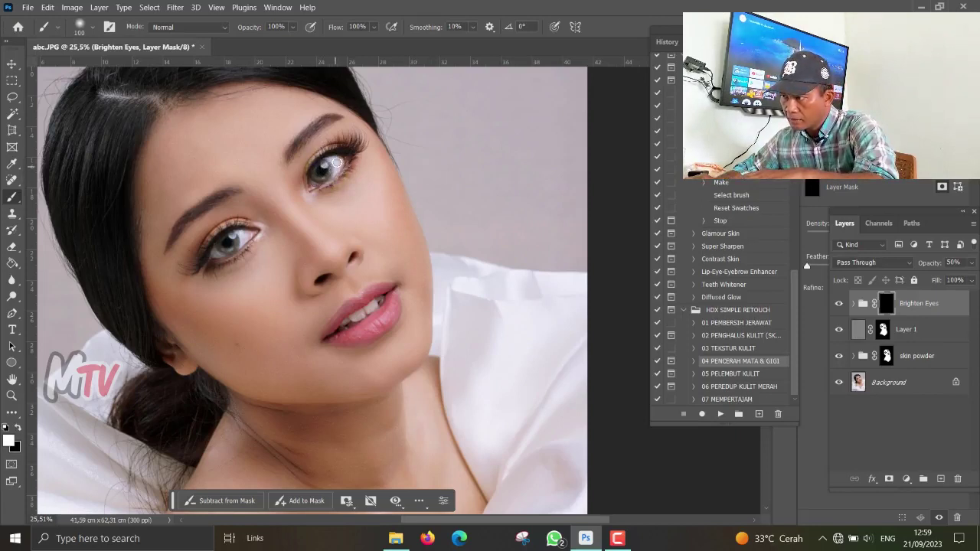
left_click_drag(240, 239, 226, 240)
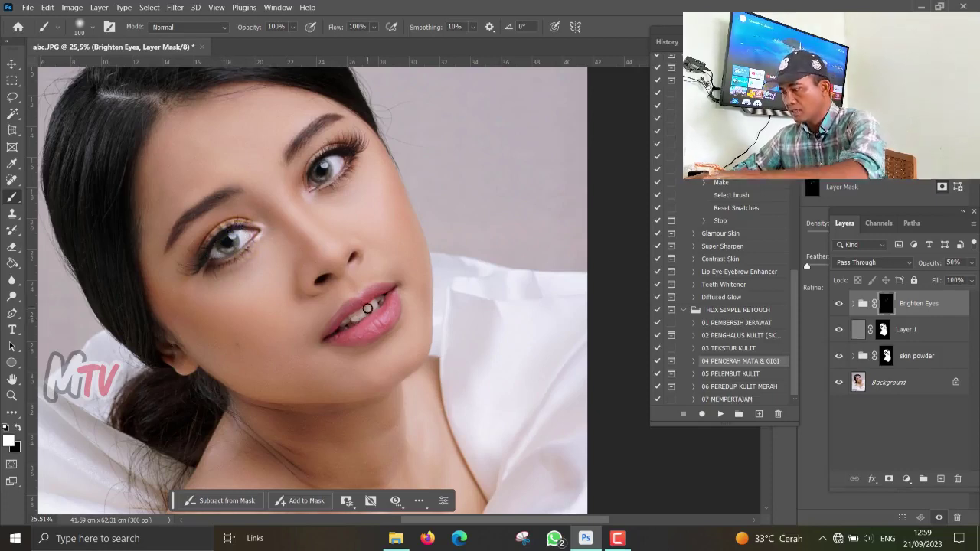
left_click_drag(371, 310, 350, 317)
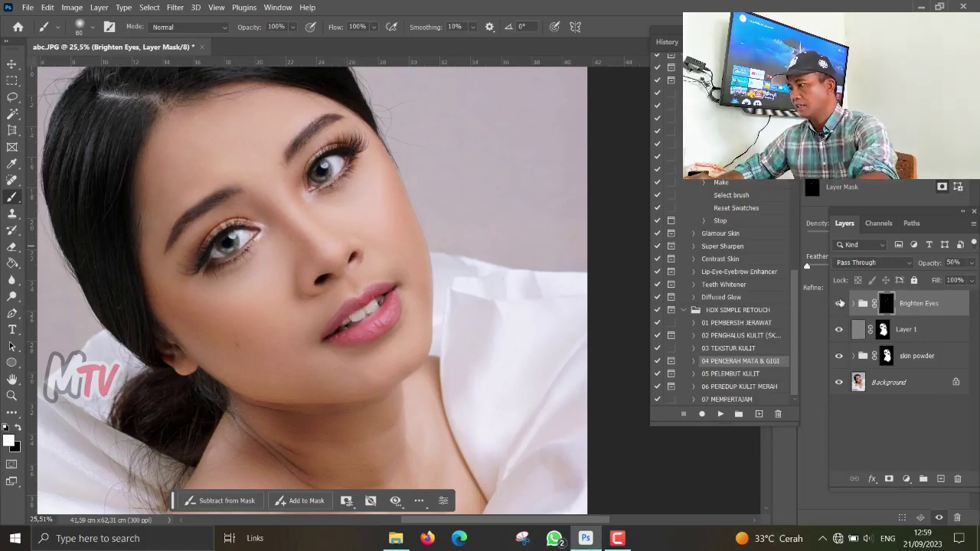
left_click(838, 305)
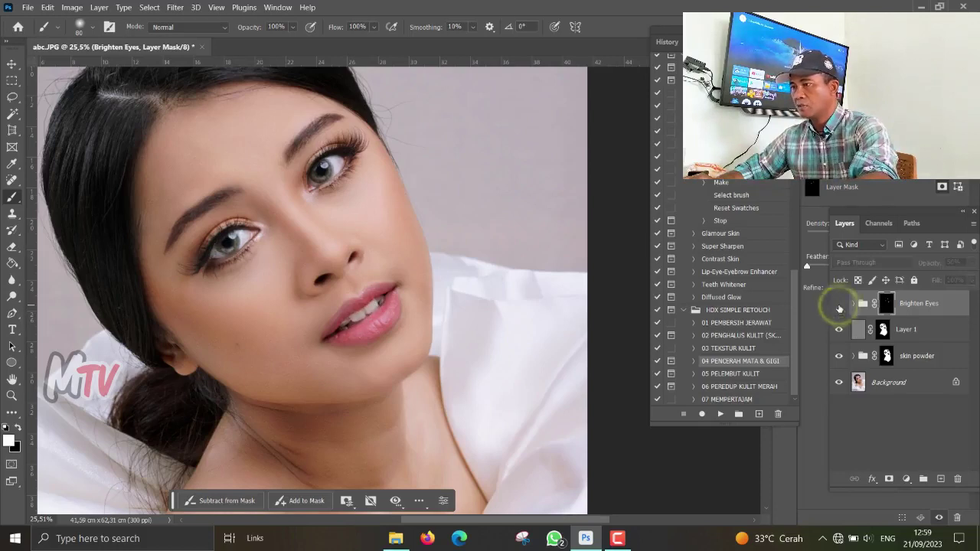
left_click(838, 306)
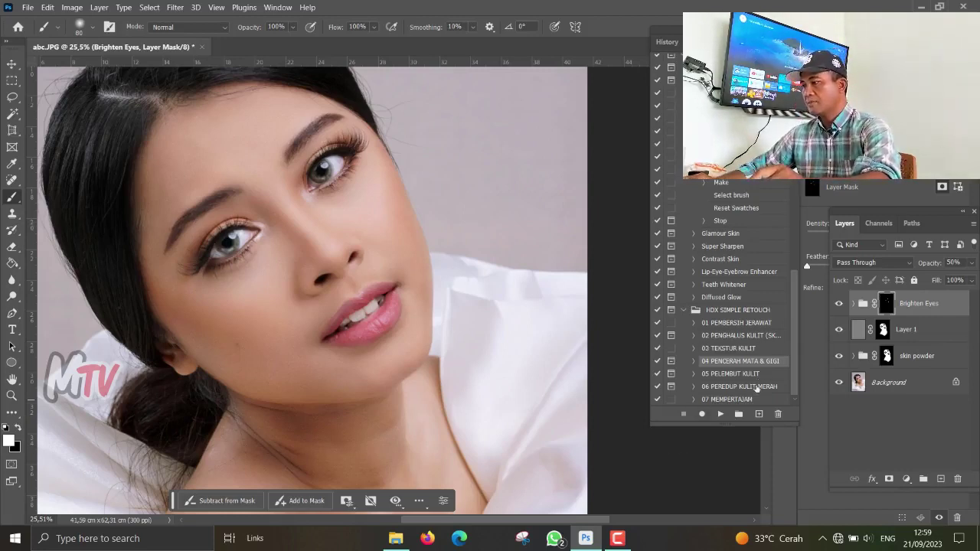
left_click(739, 374)
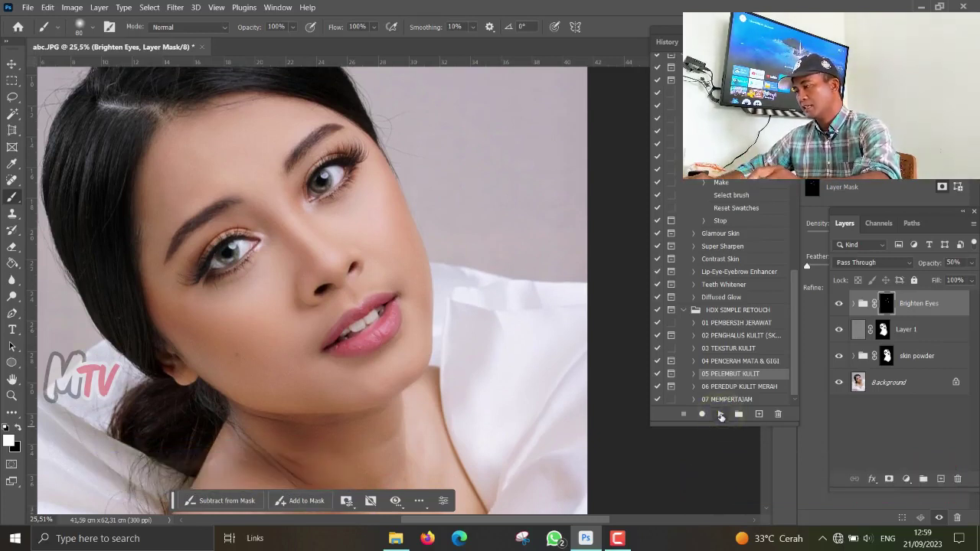
Step: Run 05 PELEMBUT KULIT to add the Skin Airbrushing group, dismissing its message
left_click(720, 415)
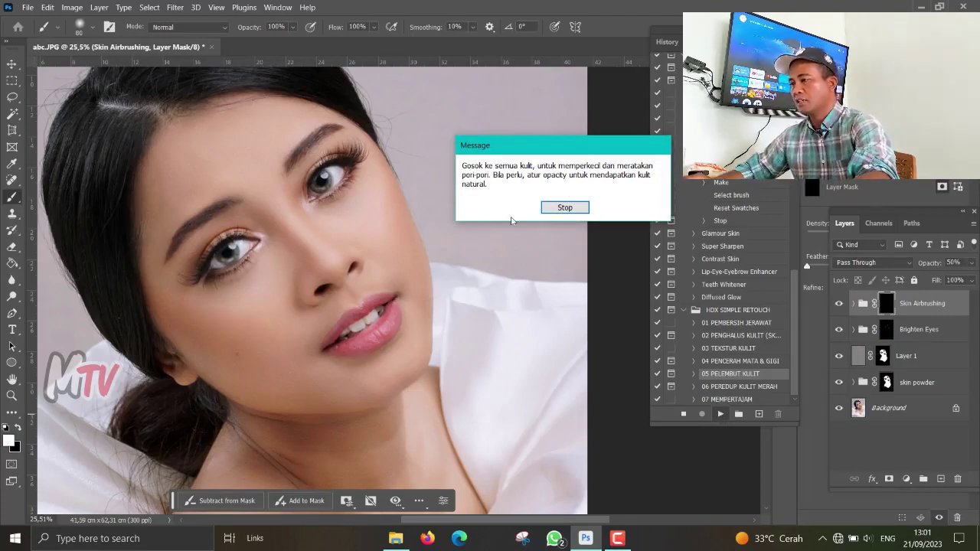
left_click(566, 208)
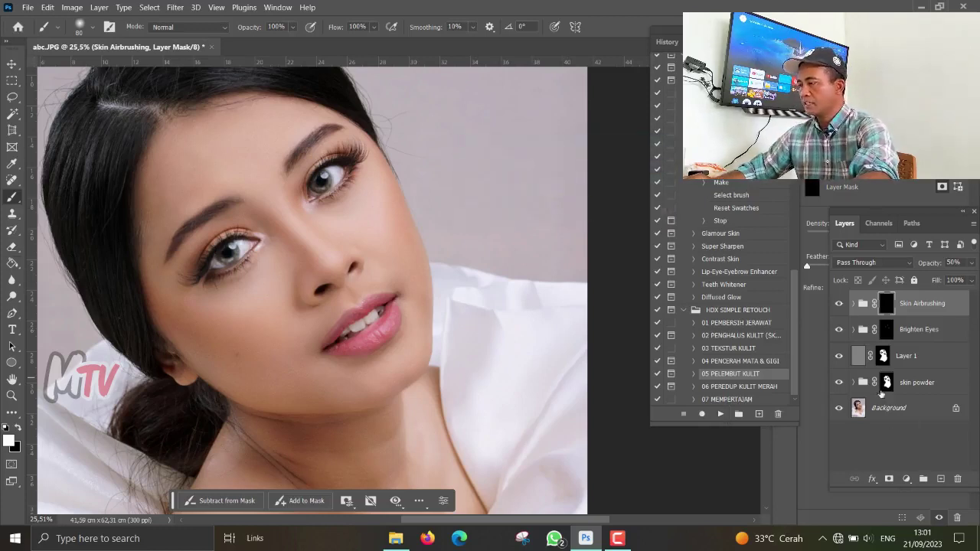
left_click(887, 381)
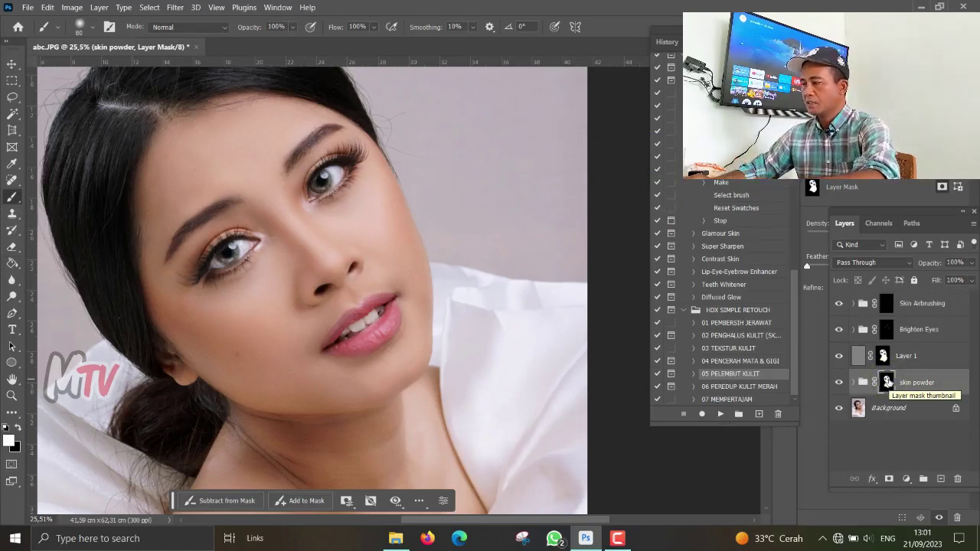
left_click_drag(886, 382, 888, 305)
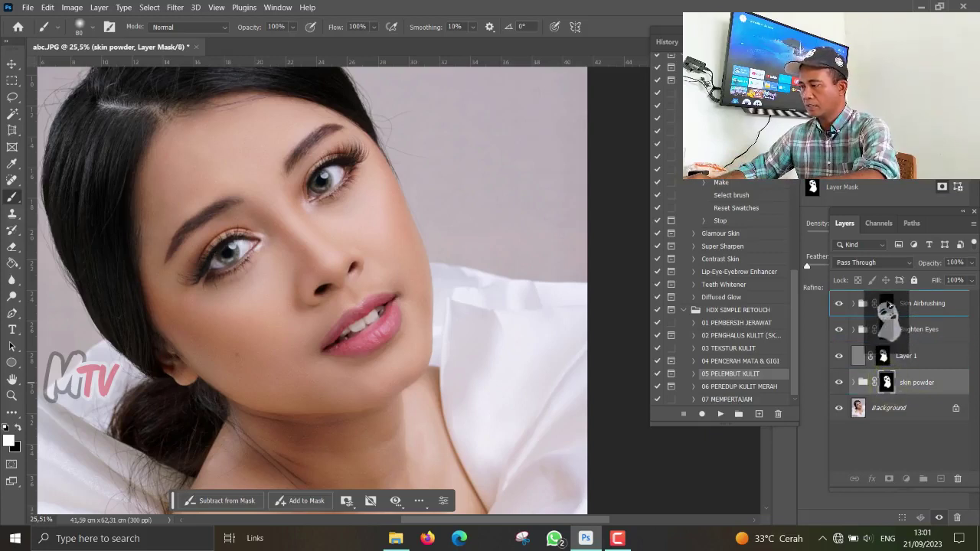
left_click_drag(888, 304, 888, 305)
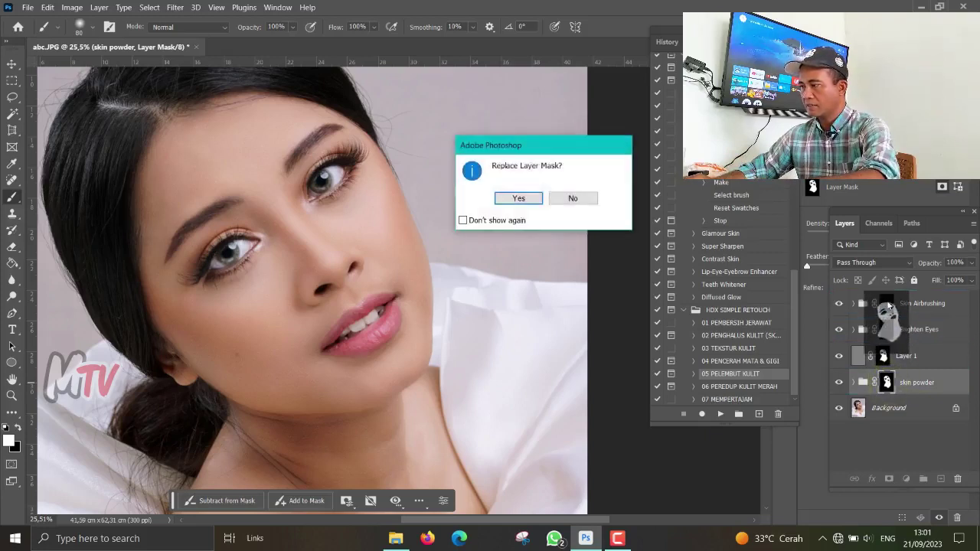
left_click(502, 198)
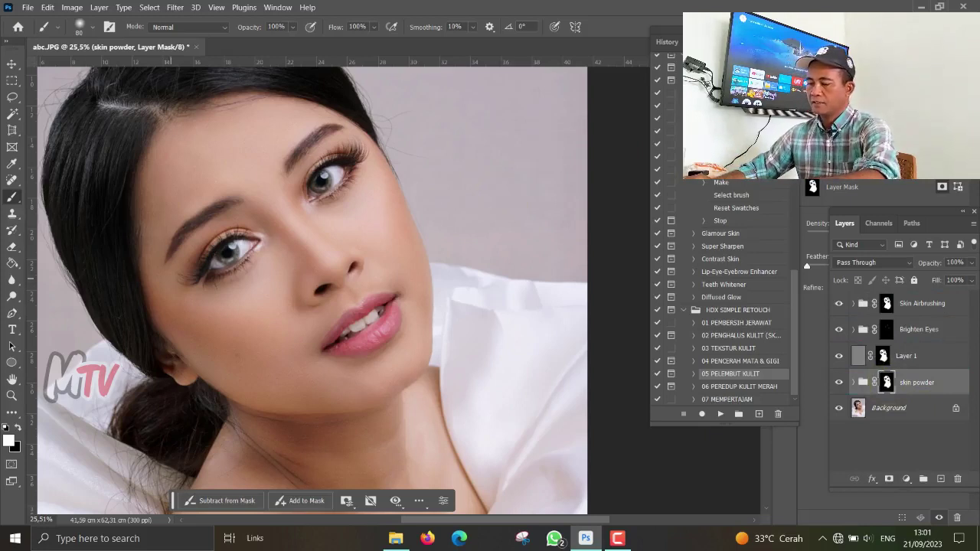
scroll(162, 295, "up", 3)
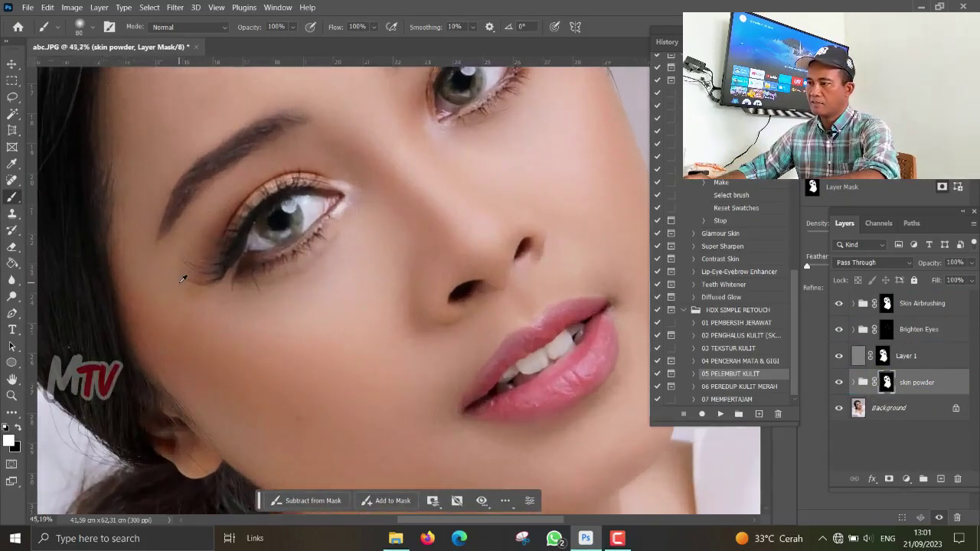
scroll(183, 278, "down", 1)
scroll(183, 278, "down", 1)
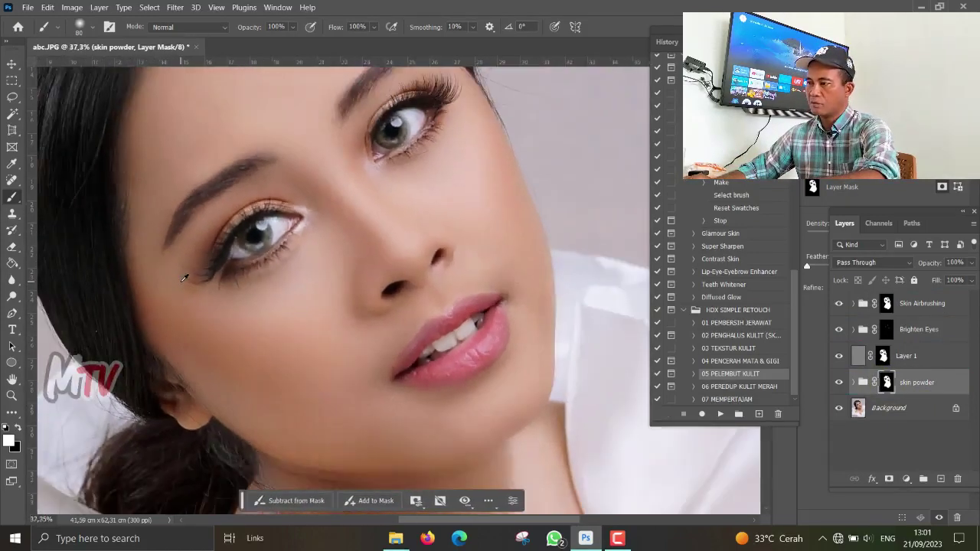
scroll(182, 278, "down", 1)
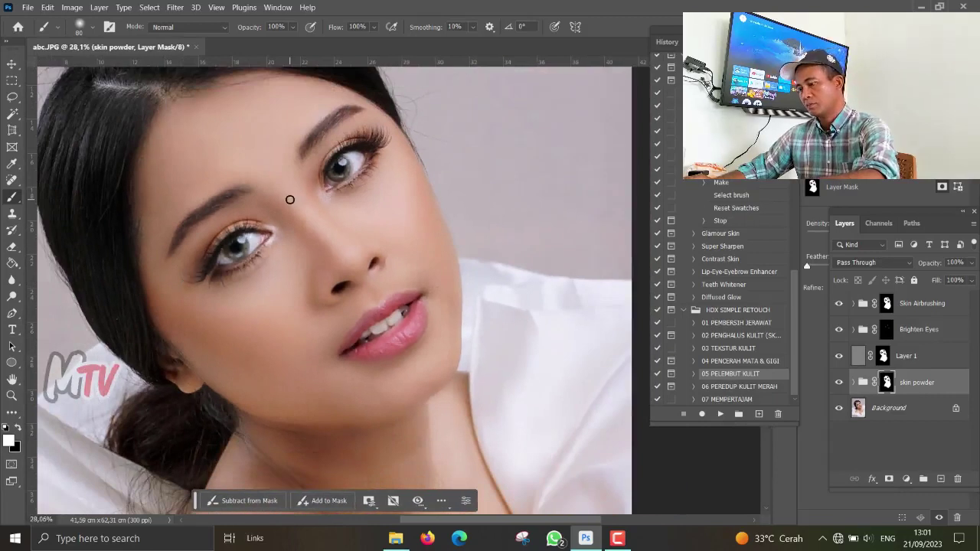
scroll(290, 202, "down", 5)
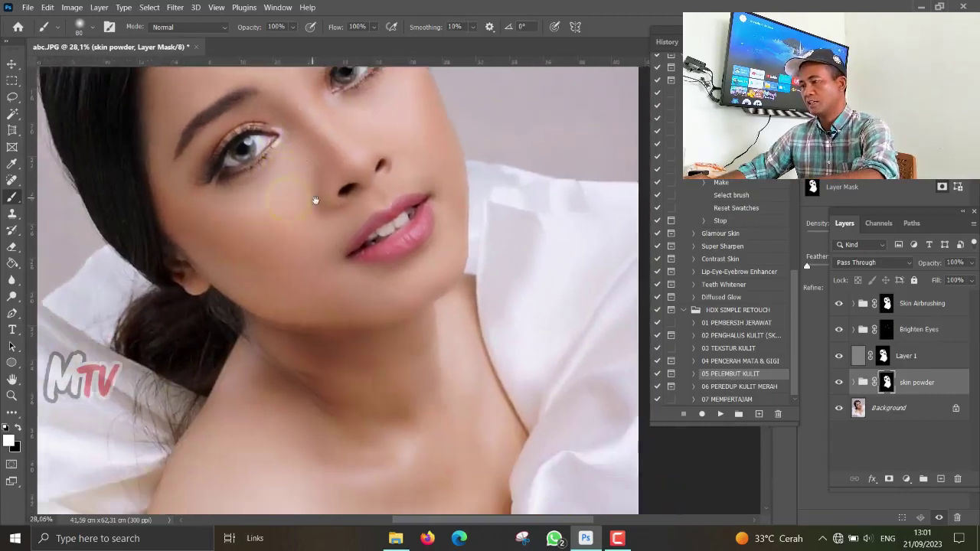
scroll(302, 187, "down", 3)
left_click_drag(315, 161, 361, 411)
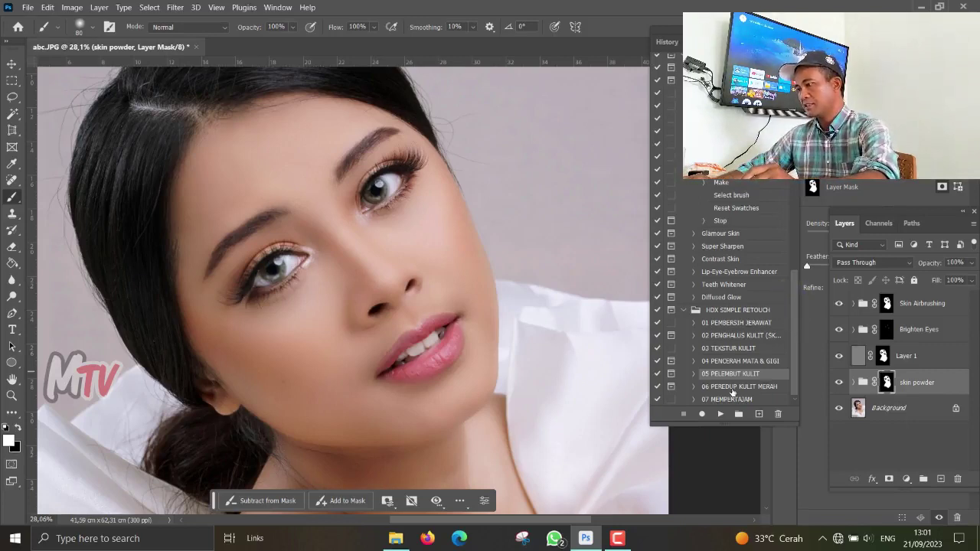
Step: Run 06 PEREDUP KULIT MERAH to add the Redness Reducer group and set the brush to 175
left_click(728, 387)
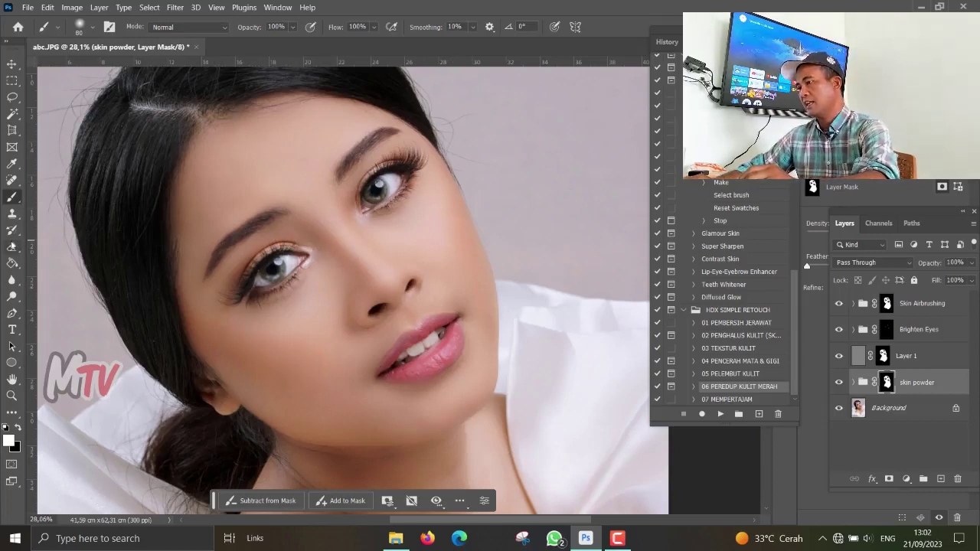
left_click(720, 414)
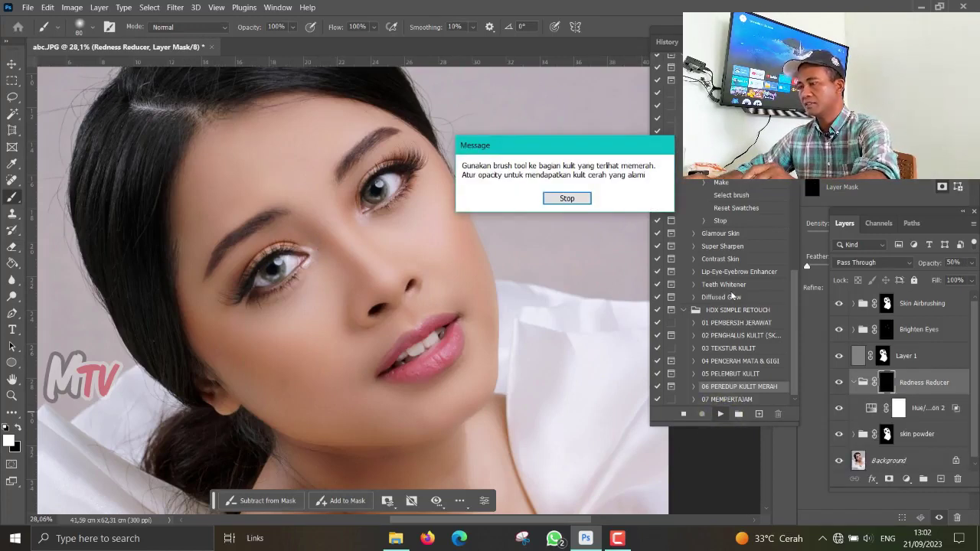
left_click(566, 198)
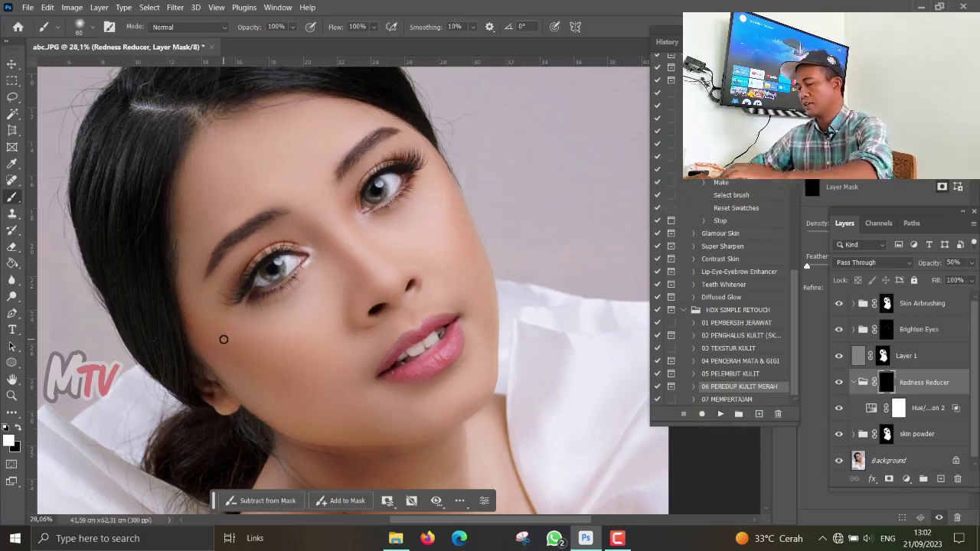
key("bracketright")
key("bracketright")
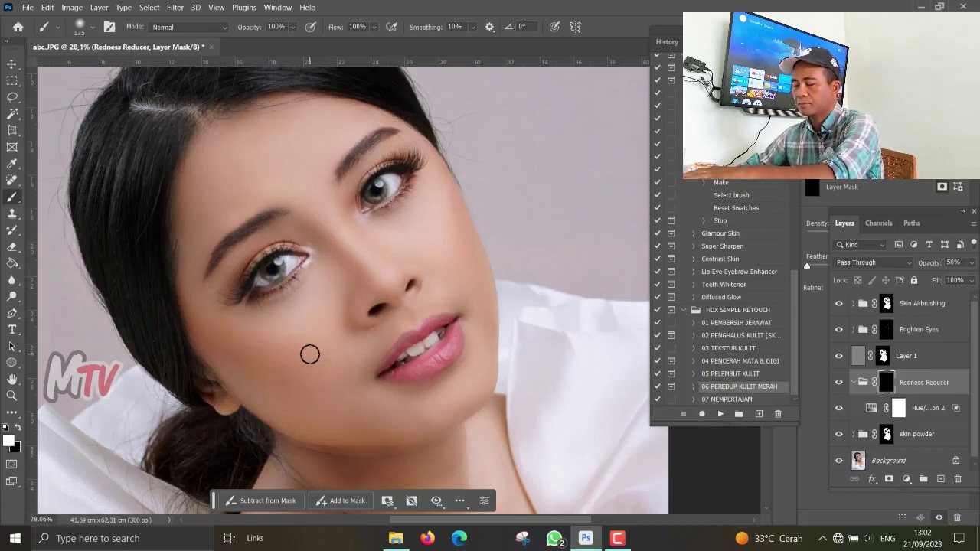
key("bracketright")
key("bracketright")
key("bracketright")
Step: Paint redness reduction over the cheeks, temple, forehead and chin
left_click(293, 394)
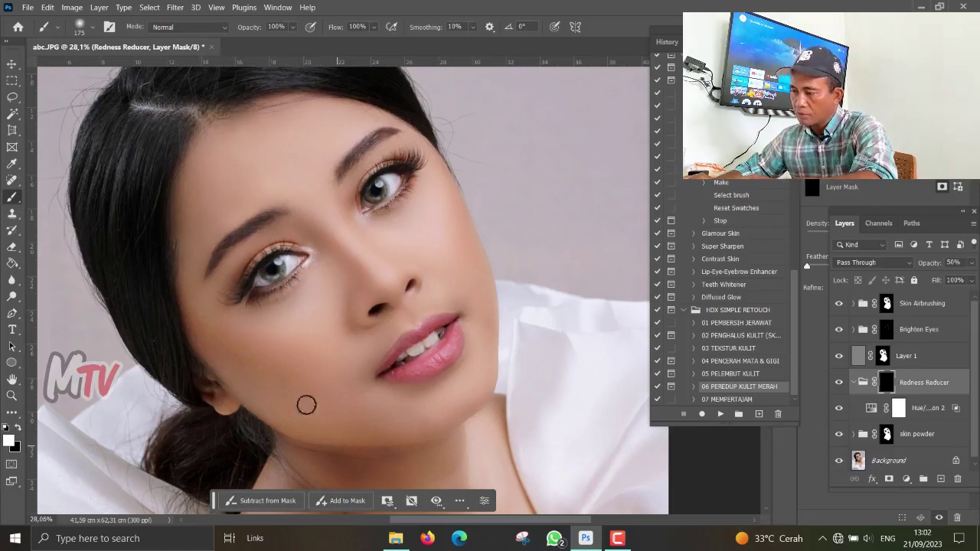
left_click_drag(198, 280, 194, 289)
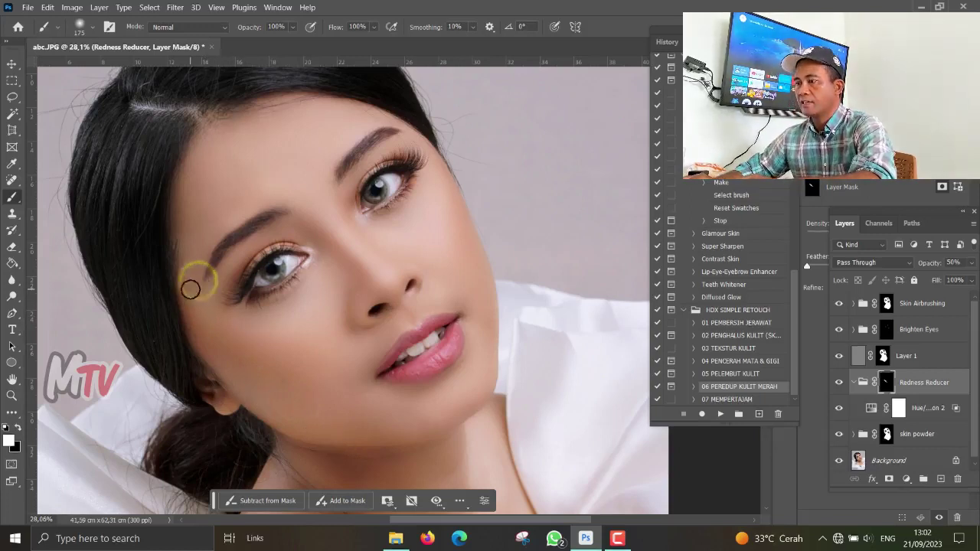
left_click(213, 181)
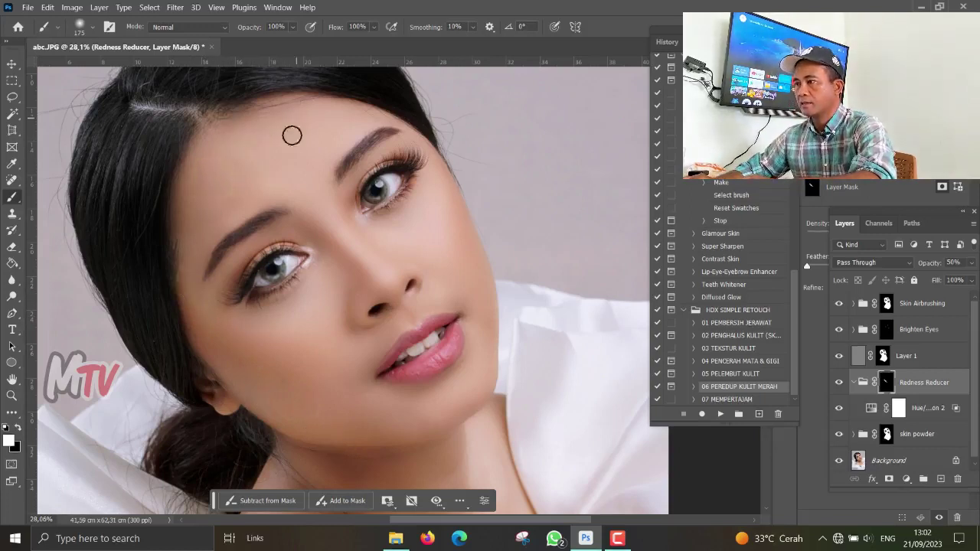
left_click(459, 258)
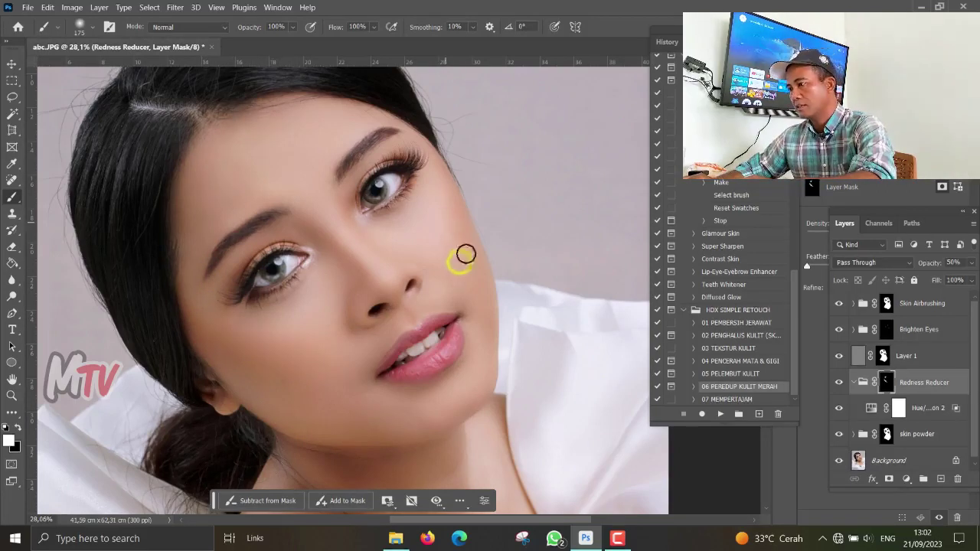
left_click(484, 351)
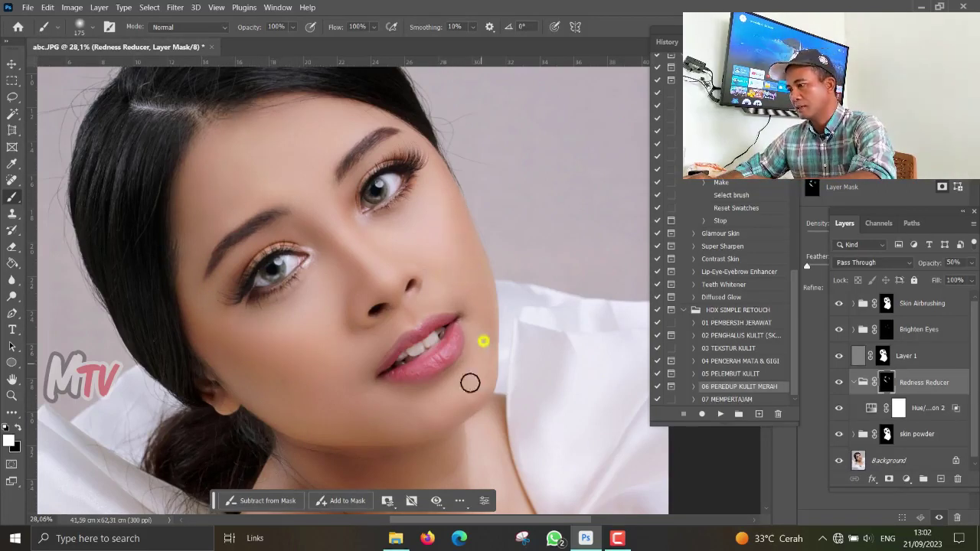
left_click(354, 385)
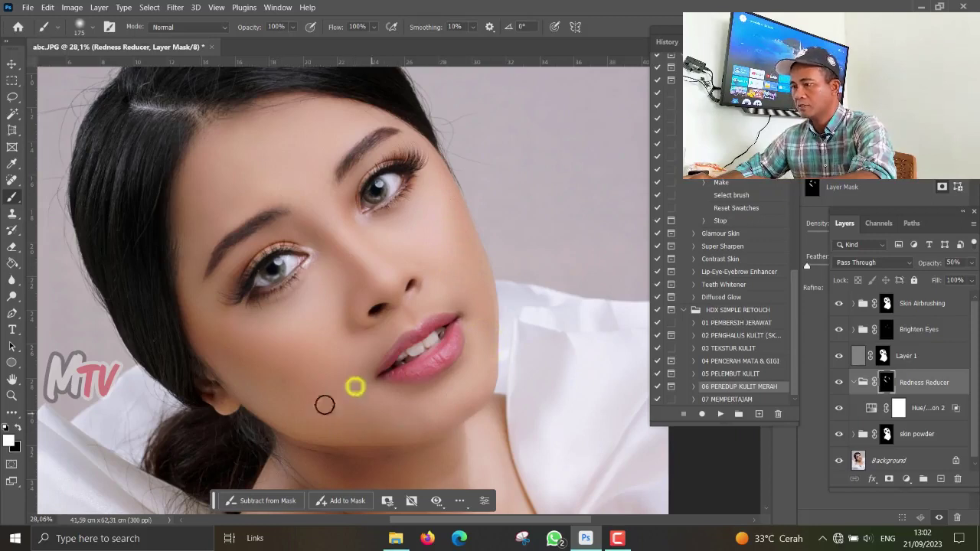
Step: Paint redness reduction on the neck and chest, then bring the whole face back into view
scroll(456, 450, "down", 5)
left_click(457, 446)
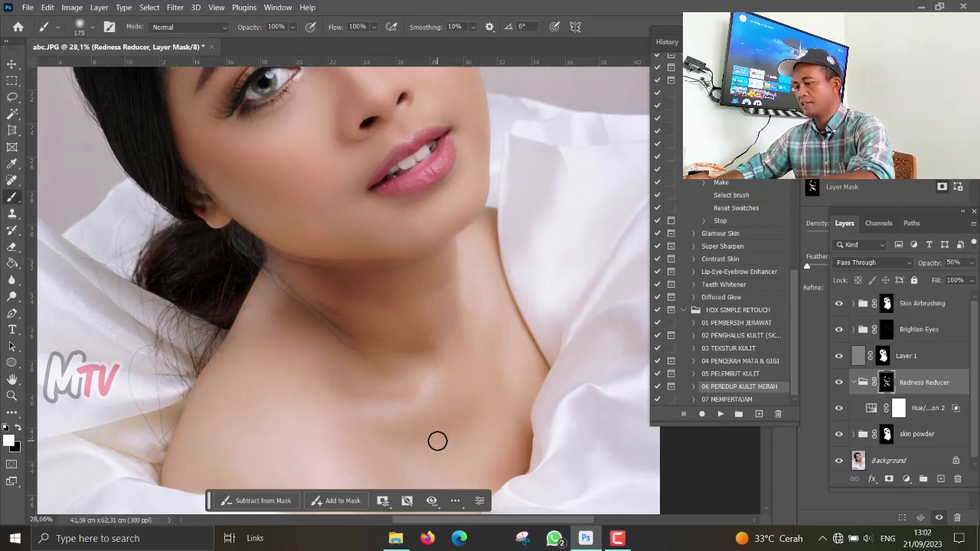
left_click_drag(444, 433, 414, 297)
left_click(382, 399)
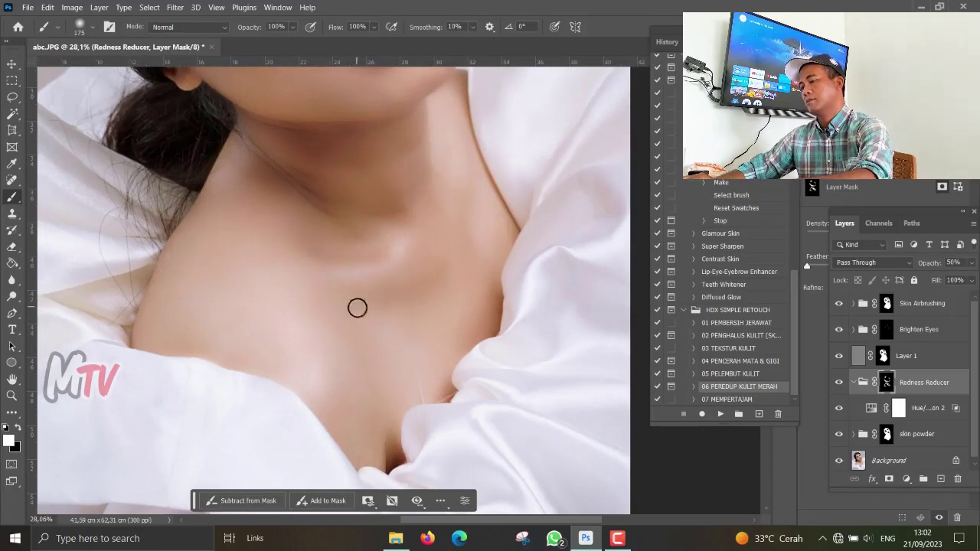
left_click_drag(398, 226, 410, 398)
left_click(433, 360)
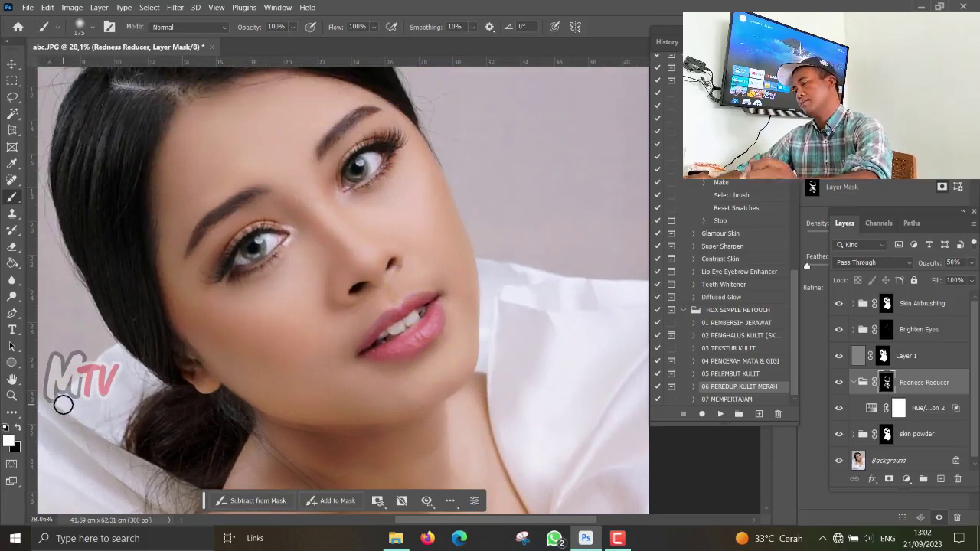
Step: Apply the 07 MEMPERTAJAM sharpening action and zoom in and out to inspect the flattened portrait
scroll(382, 313, "down", 3)
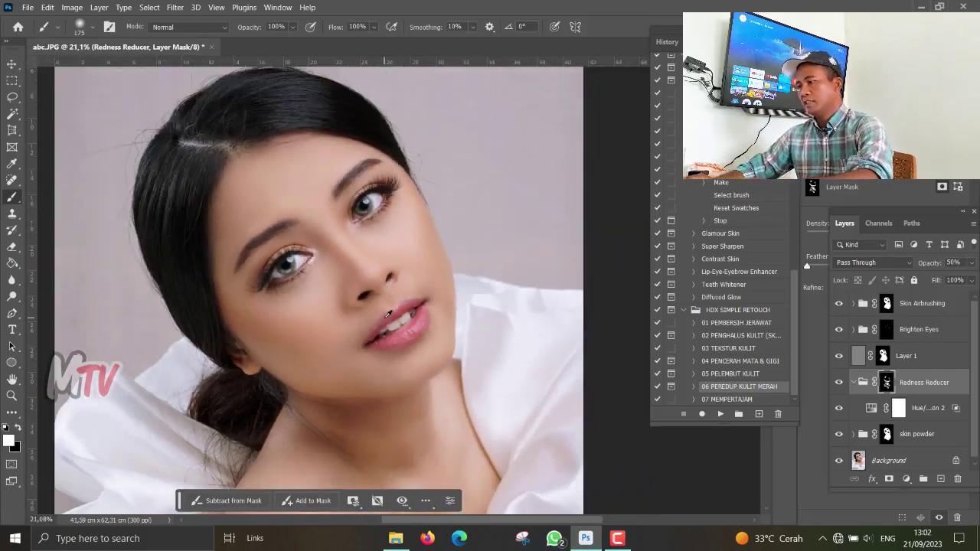
left_click(745, 400)
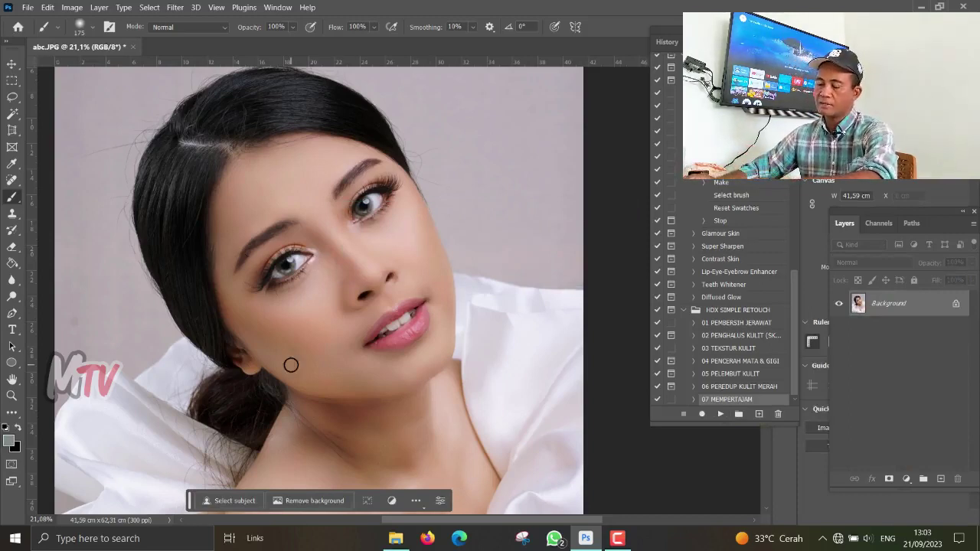
scroll(366, 305, "up", 2)
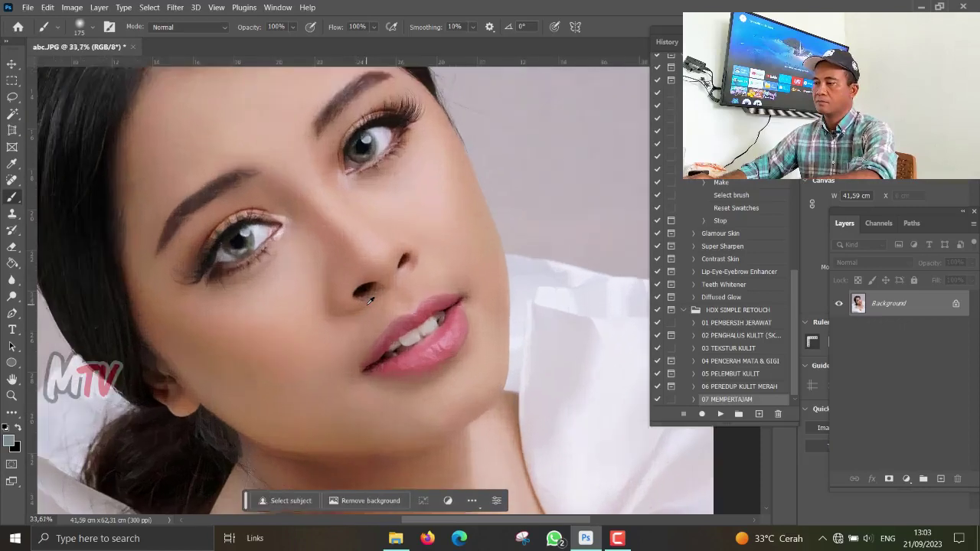
scroll(368, 303, "up", 1)
scroll(369, 301, "up", 1)
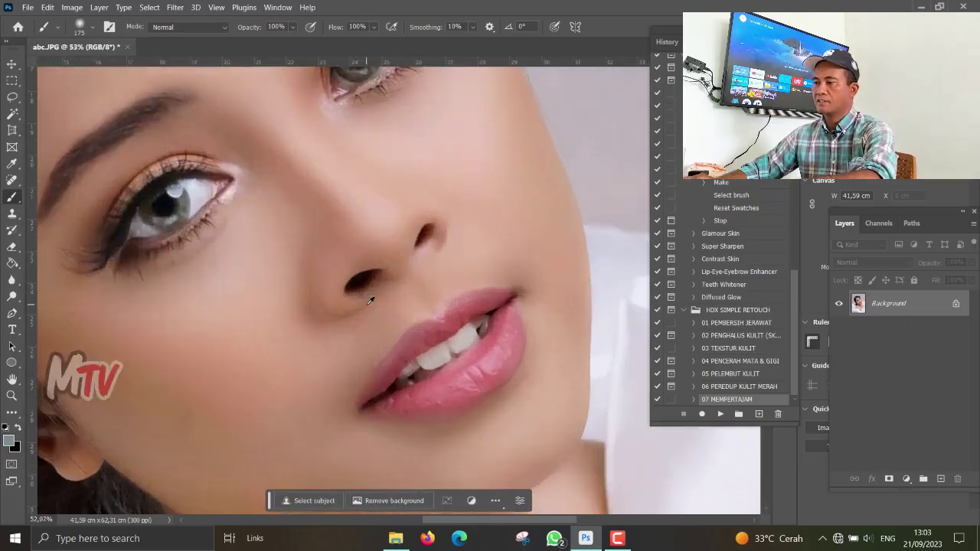
scroll(370, 301, "down", 2)
scroll(369, 301, "down", 1)
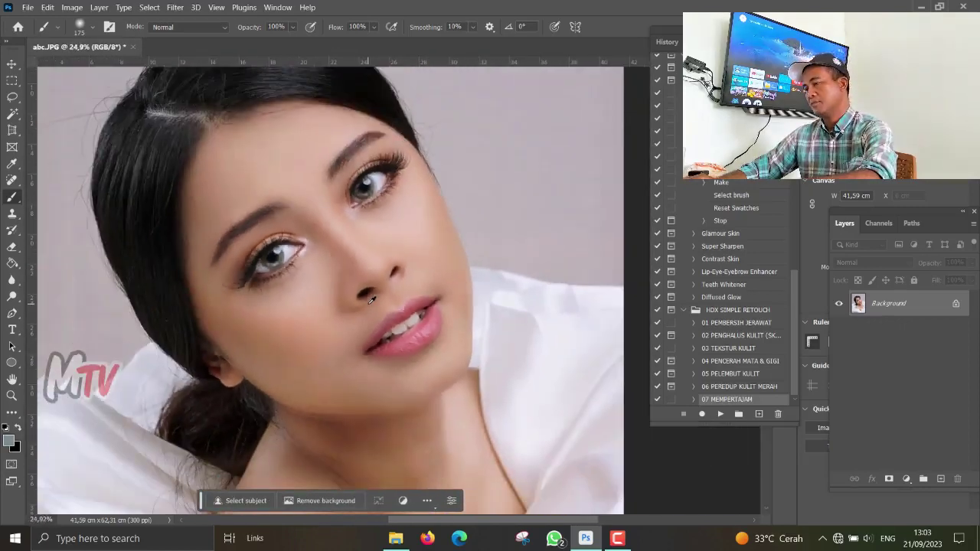
scroll(370, 300, "up", 1)
scroll(370, 300, "down", 1)
scroll(370, 300, "up", 1)
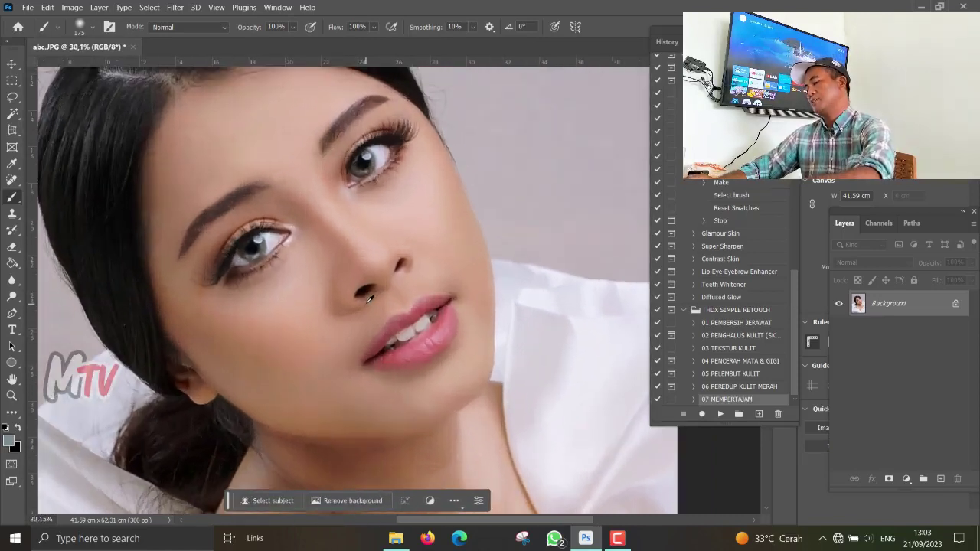
scroll(370, 300, "down", 1)
scroll(370, 300, "up", 1)
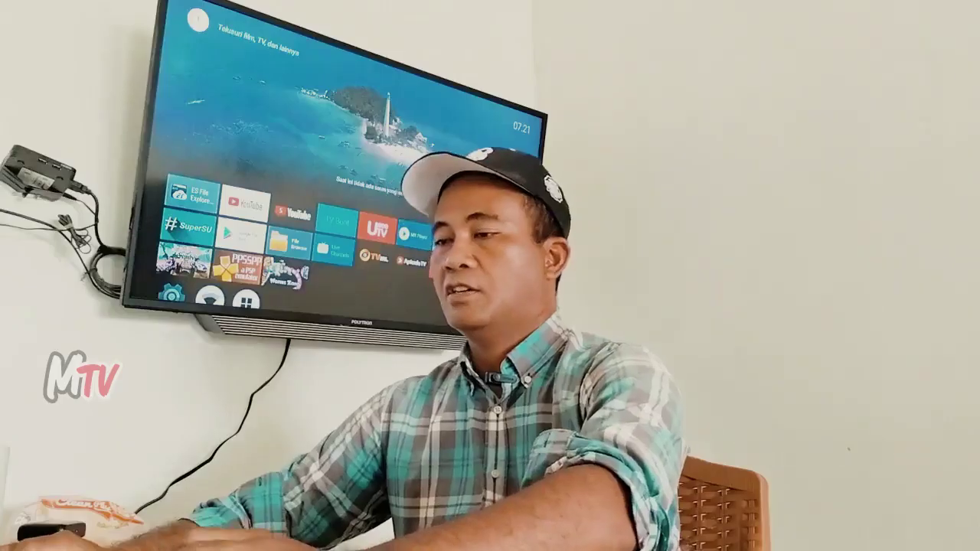